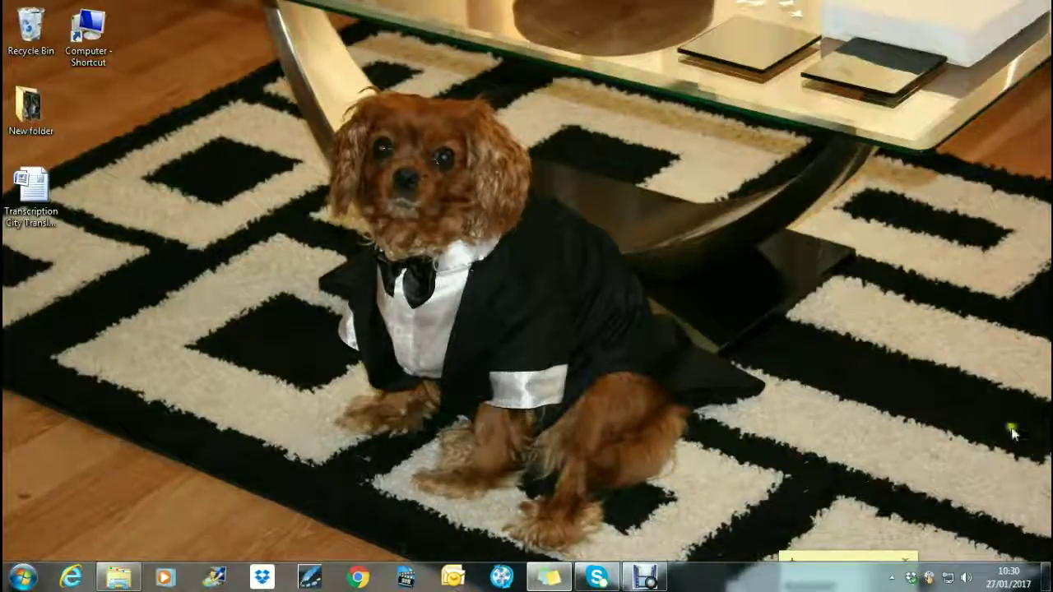
Step: Open the Transcription City Translations document from the desktop and restore its window to a smaller size
left_click(33, 202)
double_click(45, 197)
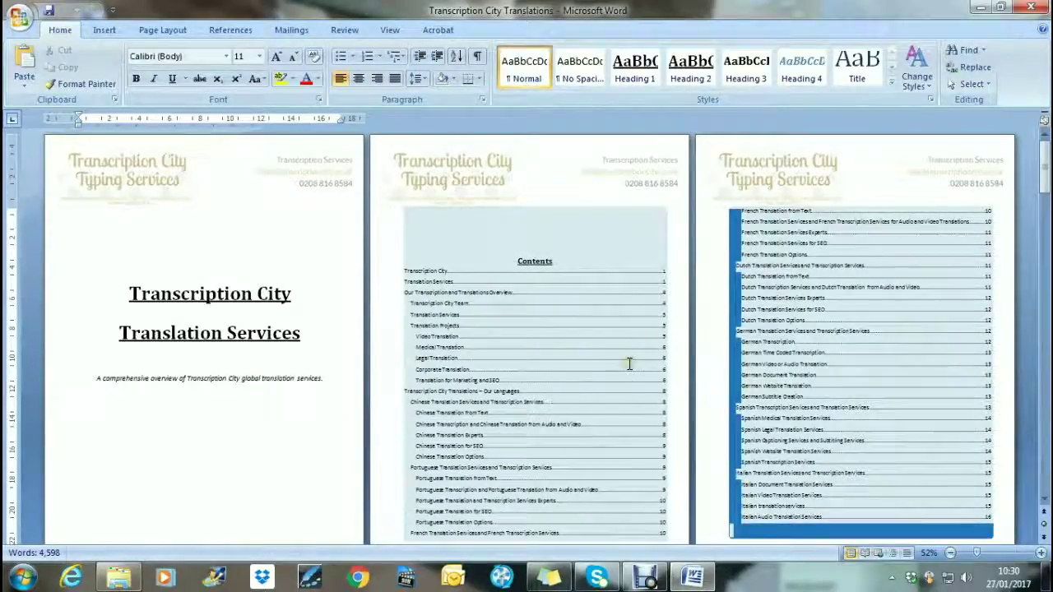
scroll(649, 357, "up", 1)
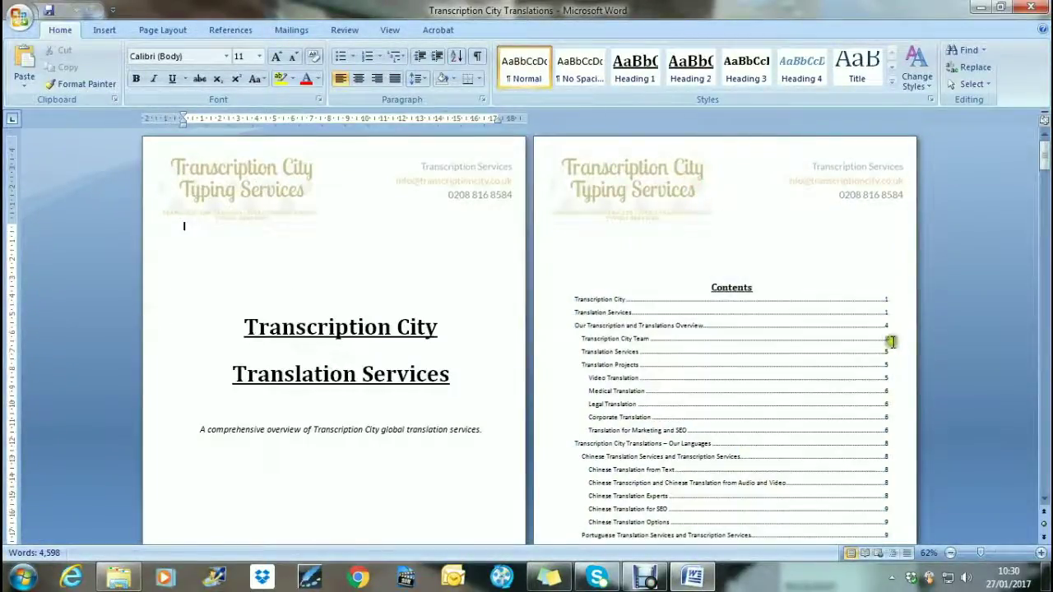
scroll(892, 341, "down", 3)
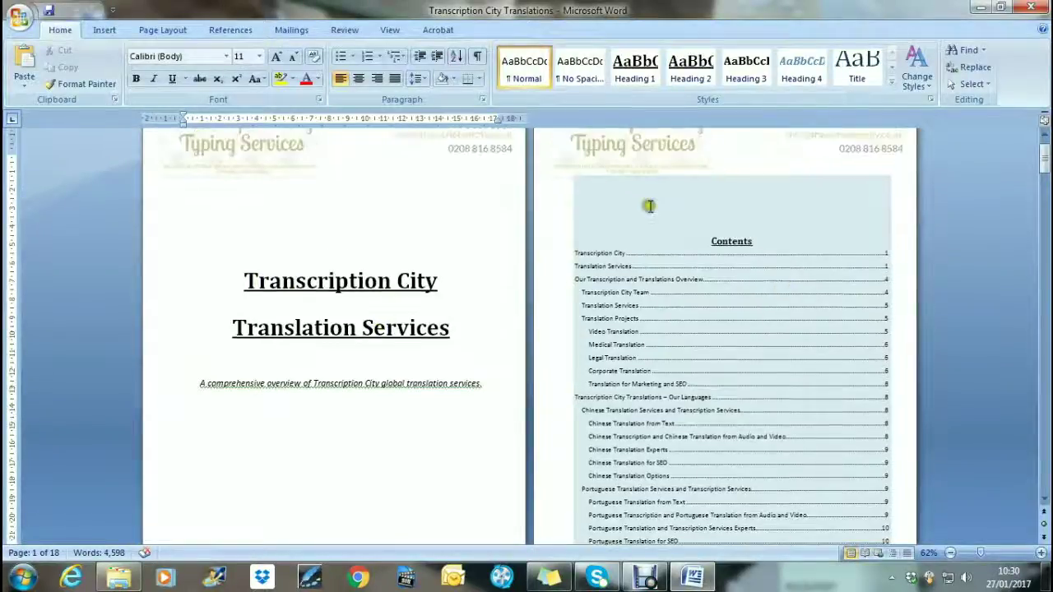
scroll(787, 359, "down", 1)
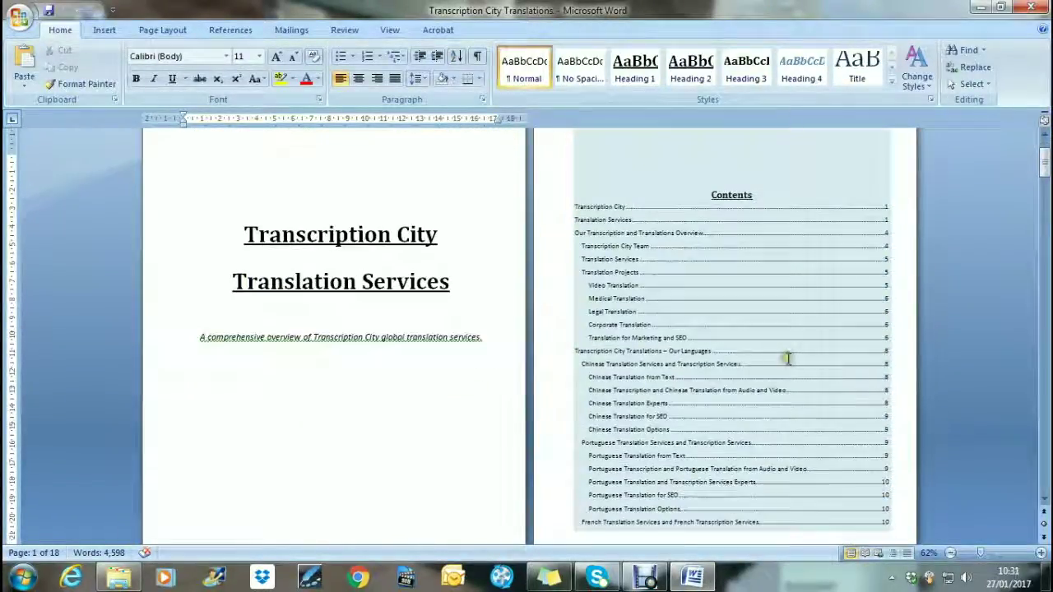
scroll(795, 313, "down", 4)
left_click_drag(1042, 163, 1042, 142)
scroll(967, 247, "down", 8)
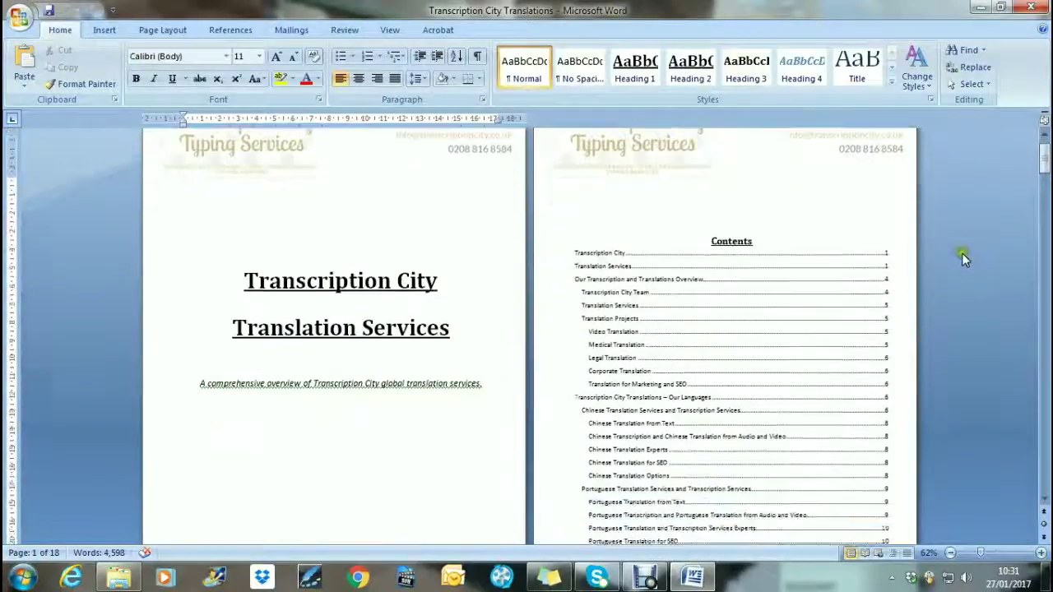
left_click(1002, 10)
Step: Examine the main sections from Our Transcription and Translations Overview through The Translation Process to Our Languages and its Portuguese pages
scroll(821, 435, "down", 20)
scroll(750, 422, "down", 20)
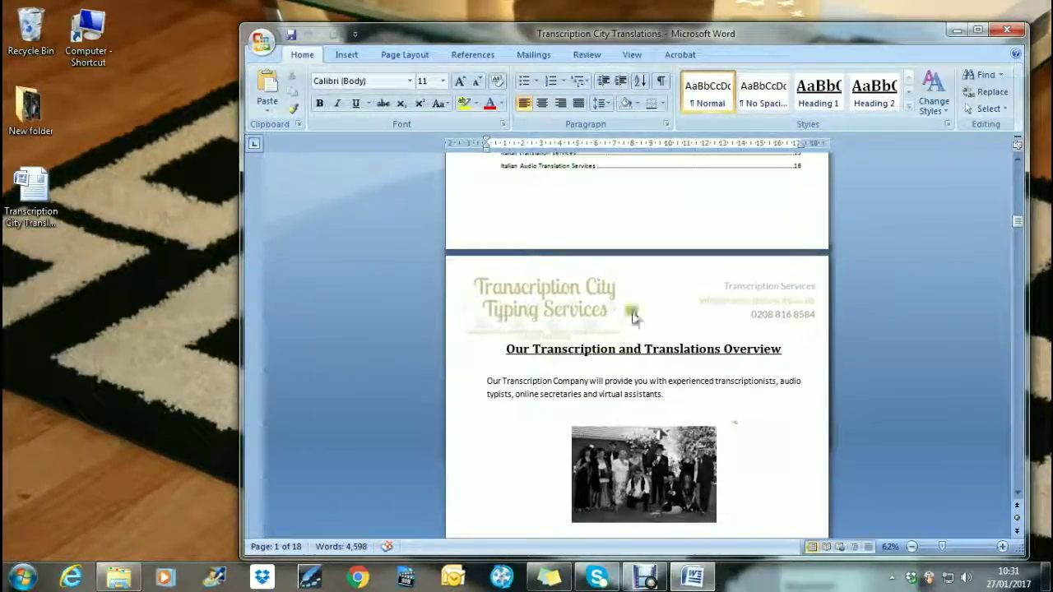
left_click_drag(503, 349, 776, 348)
left_click(987, 219)
scroll(635, 538, "down", 1)
scroll(635, 538, "down", 15)
scroll(709, 424, "down", 12)
scroll(732, 425, "down", 5)
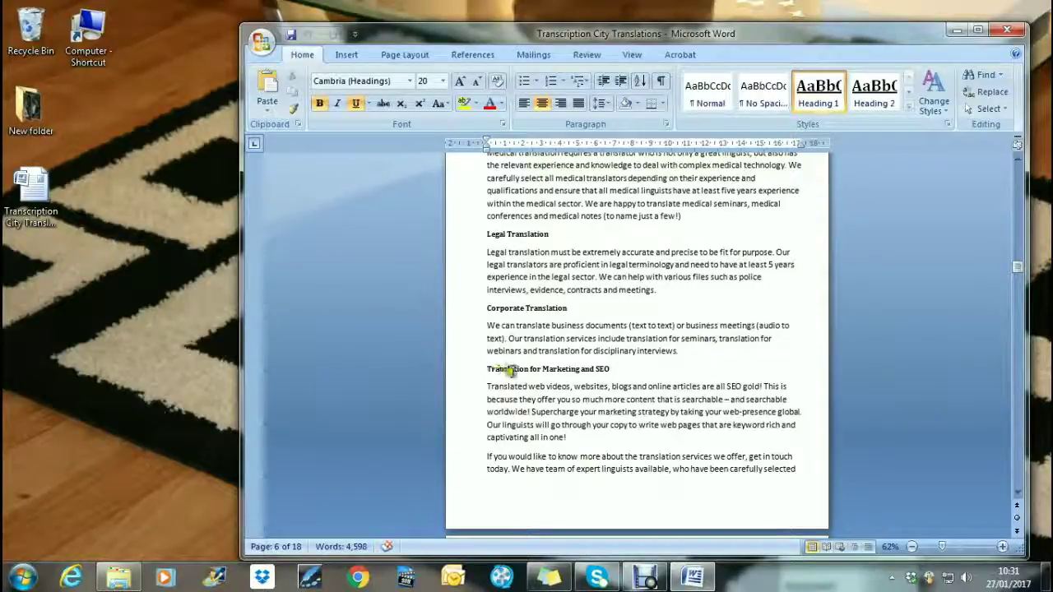
scroll(770, 398, "down", 15)
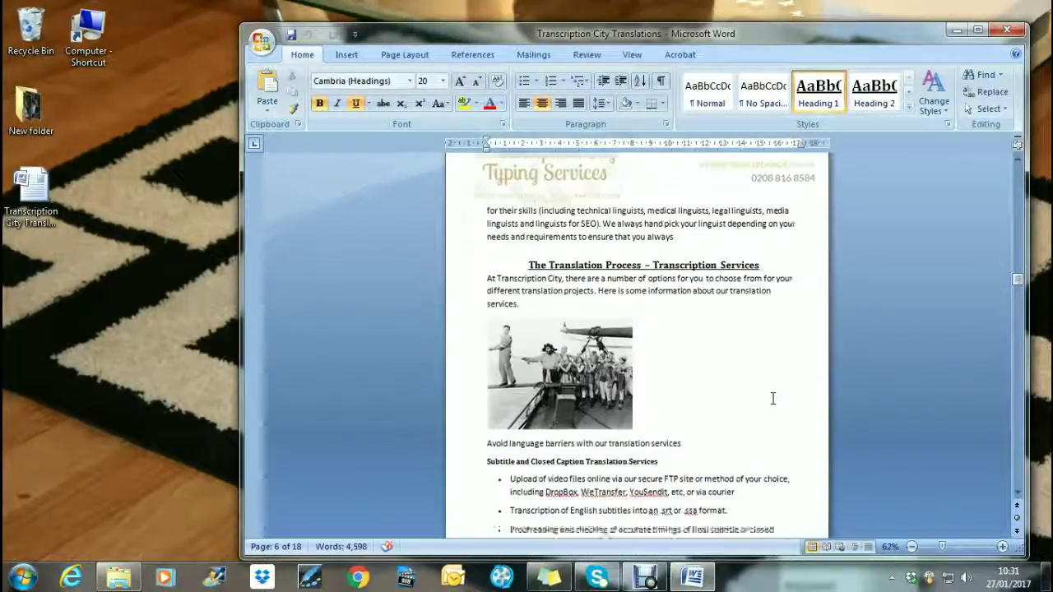
scroll(773, 398, "down", 15)
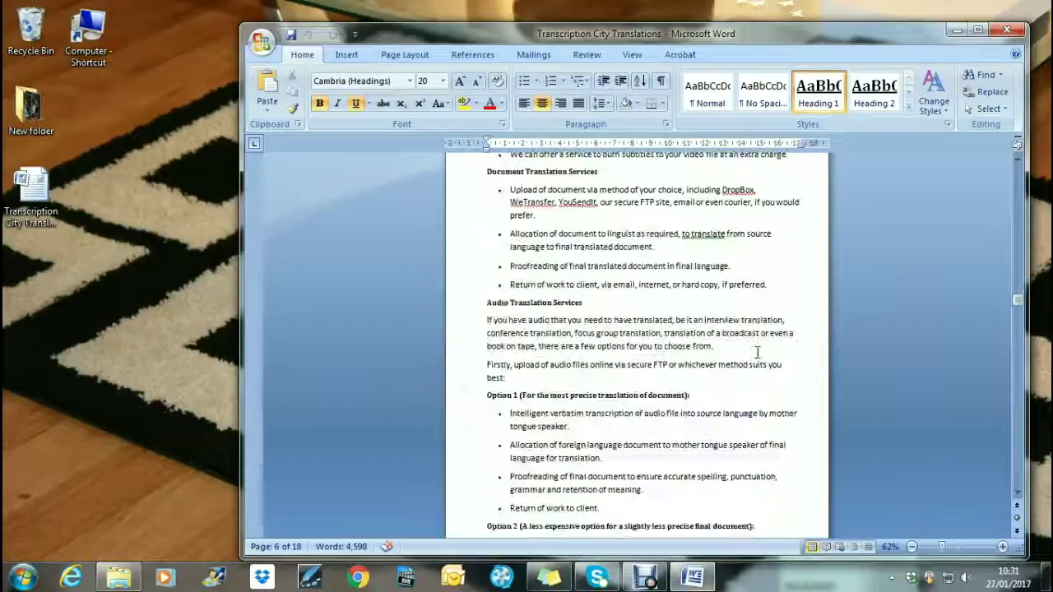
scroll(758, 353, "down", 15)
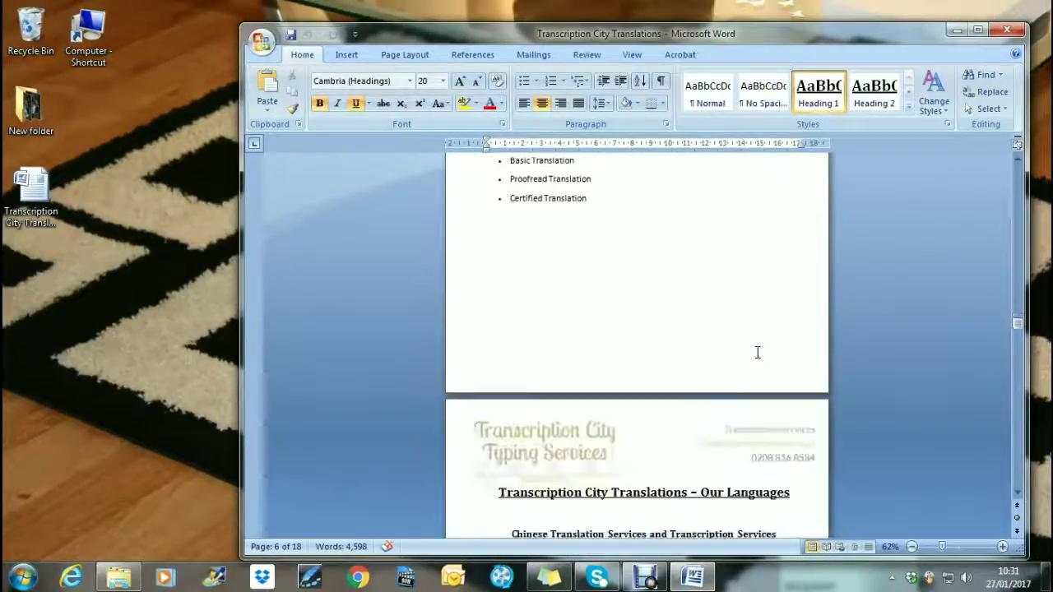
scroll(758, 353, "down", 1)
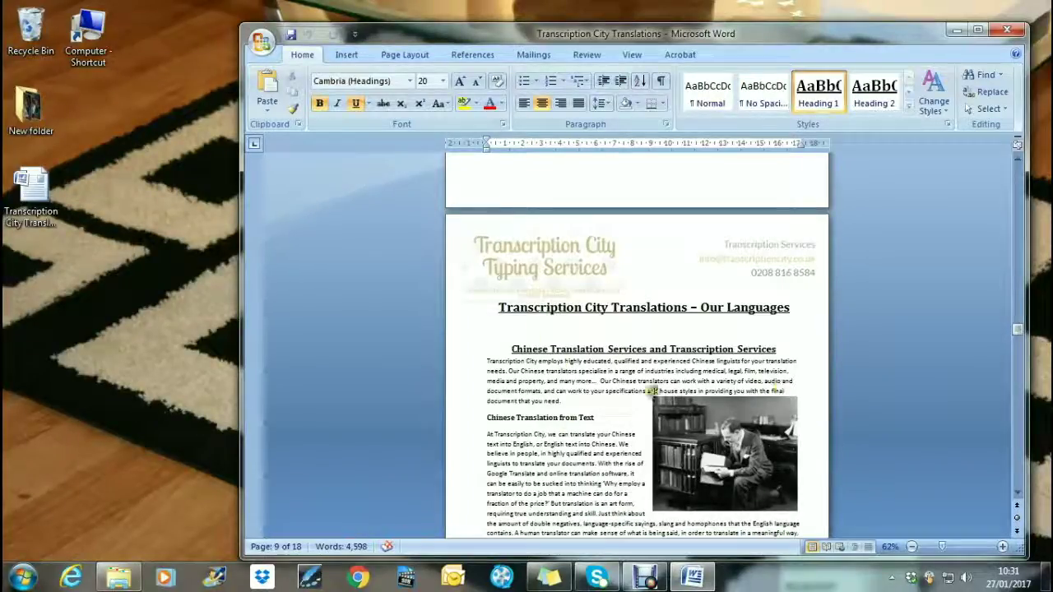
scroll(856, 458, "down", 15)
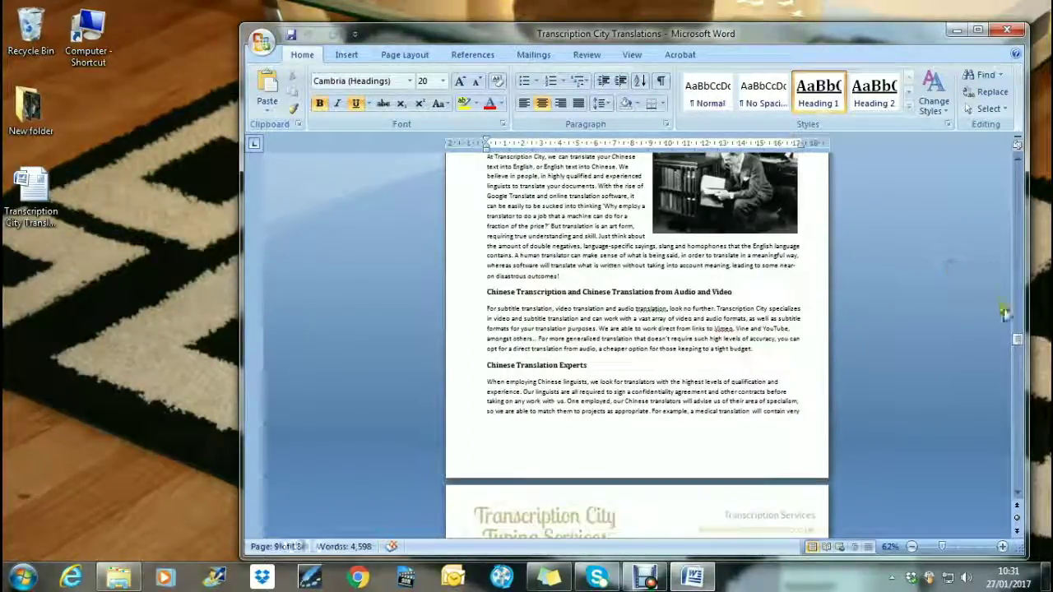
scroll(856, 458, "down", 20)
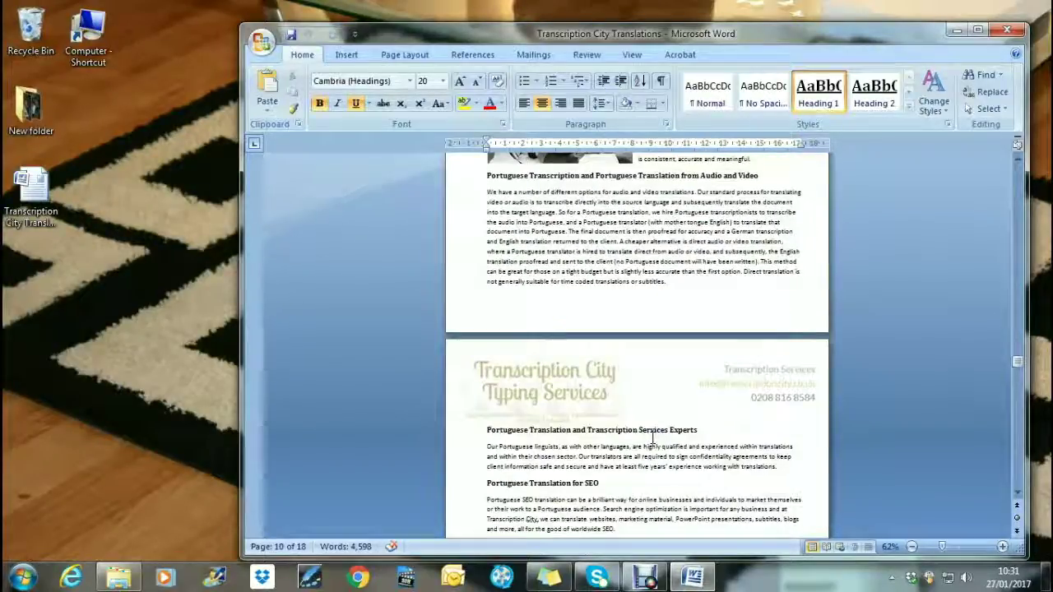
scroll(652, 438, "down", 5)
left_click_drag(1019, 376, 1018, 219)
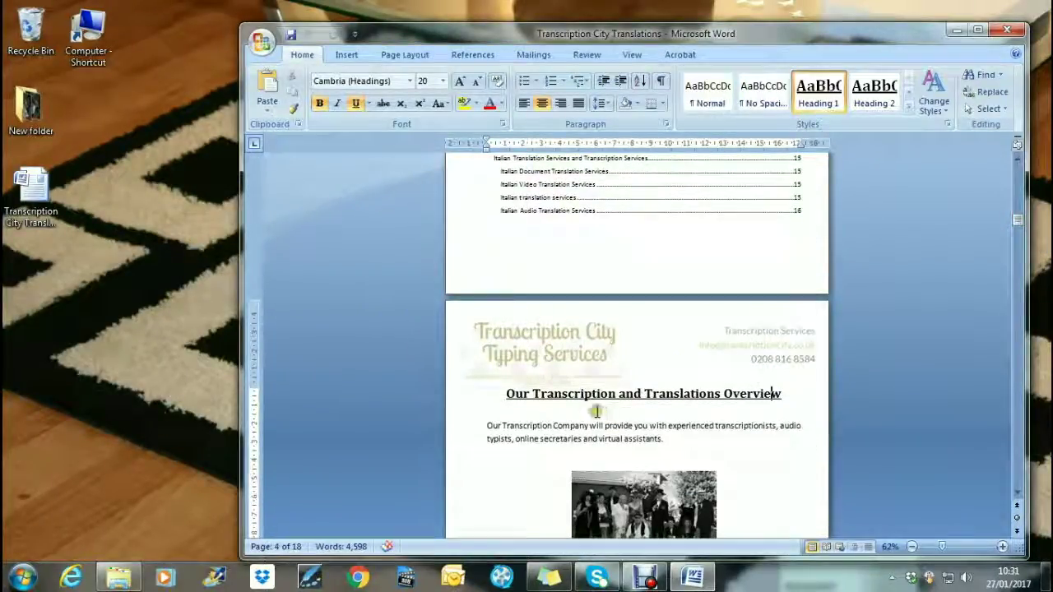
Step: Insert a Next Page section break below the table of contents, ahead of the Our Transcription and Translations Overview heading
scroll(650, 445, "down", 2)
scroll(656, 446, "up", 5)
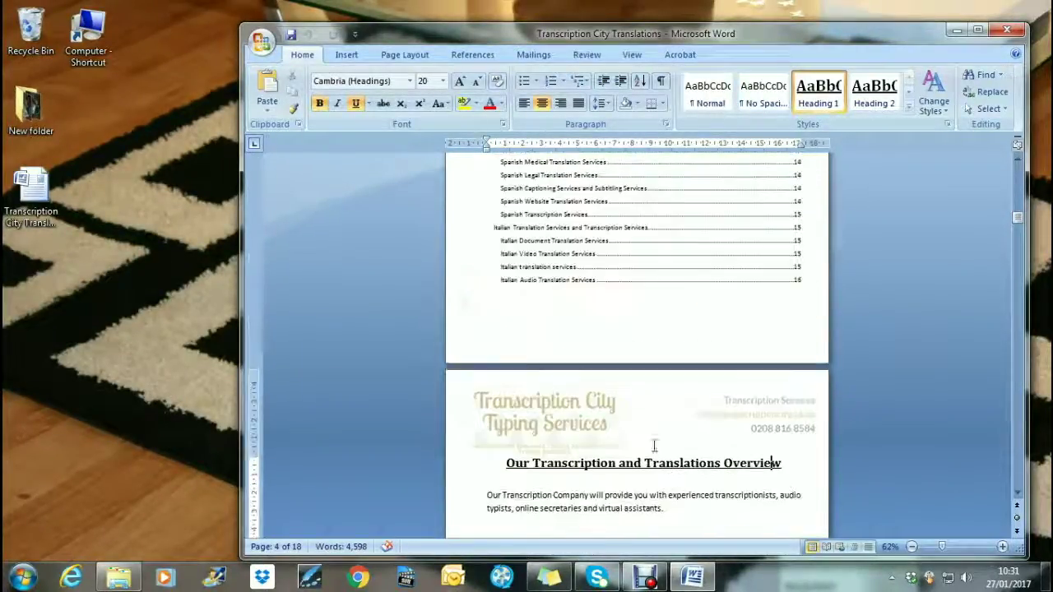
left_click(656, 303)
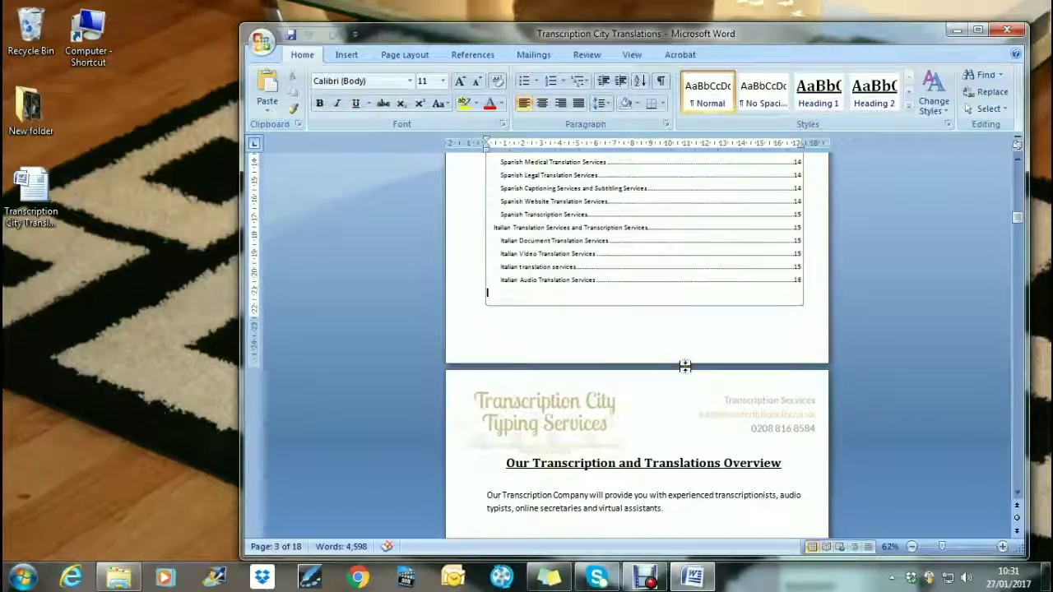
left_click(702, 488)
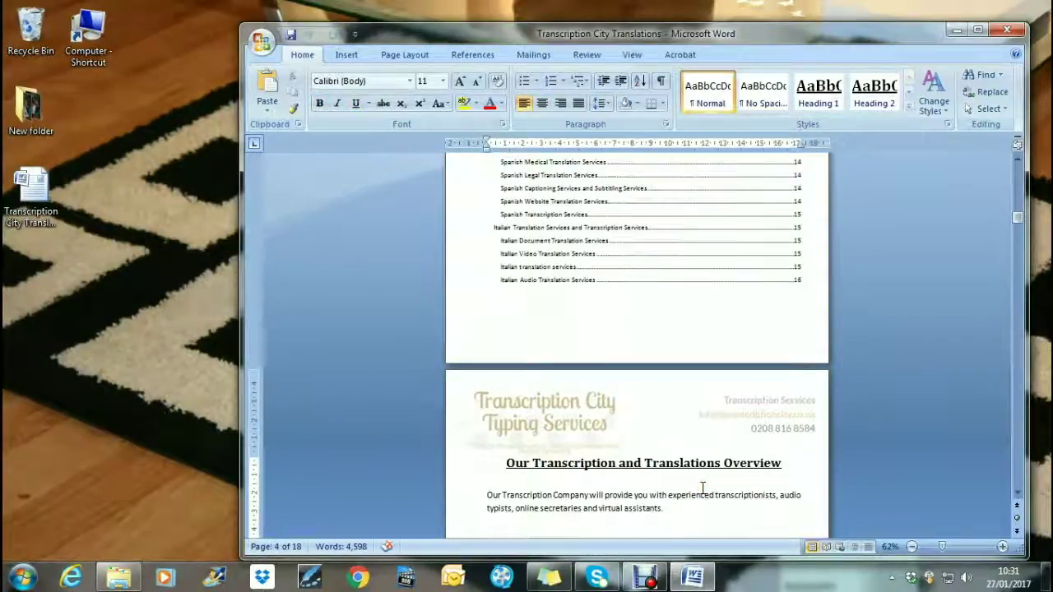
left_click(649, 326)
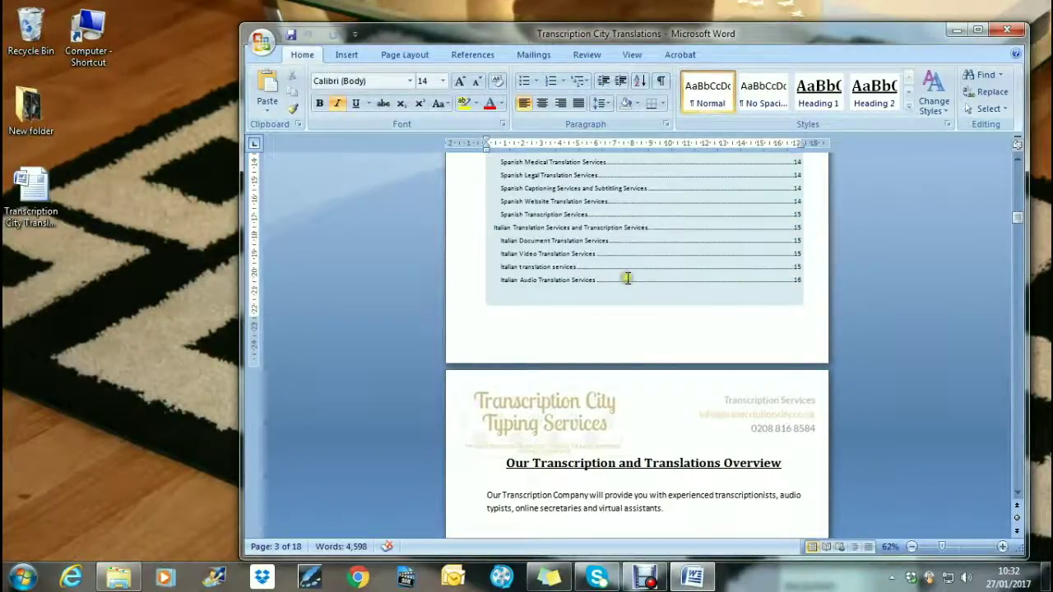
scroll(724, 378, "down", 2)
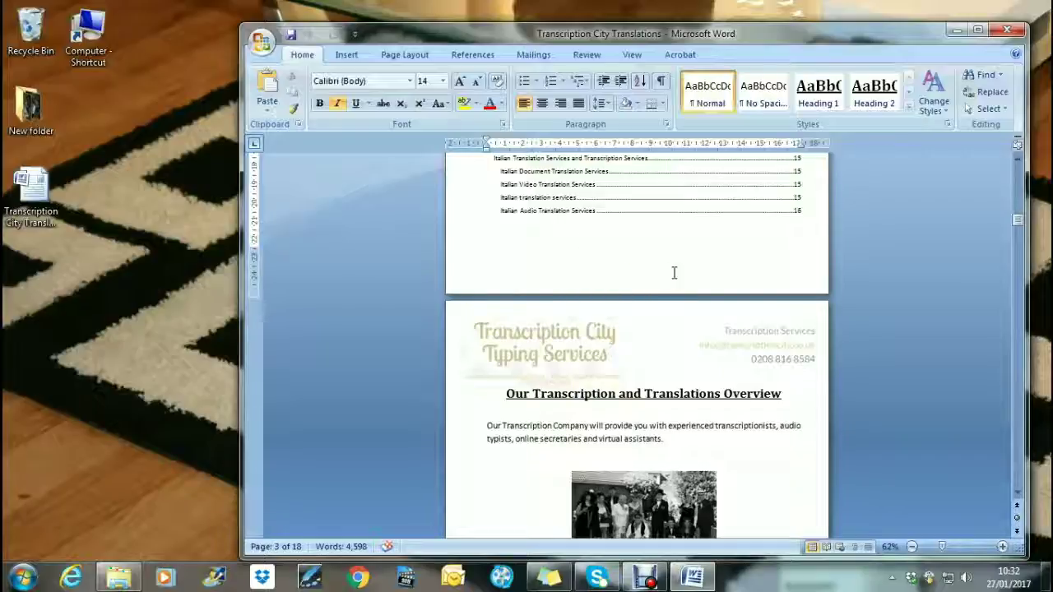
left_click(625, 228)
left_click(632, 240)
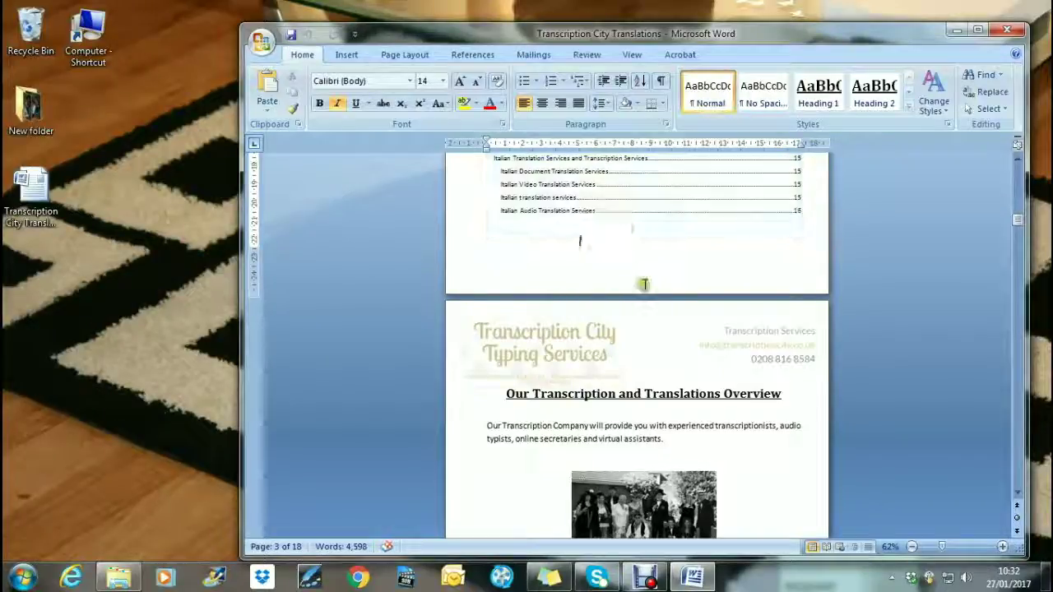
left_click(623, 227)
left_click(632, 240)
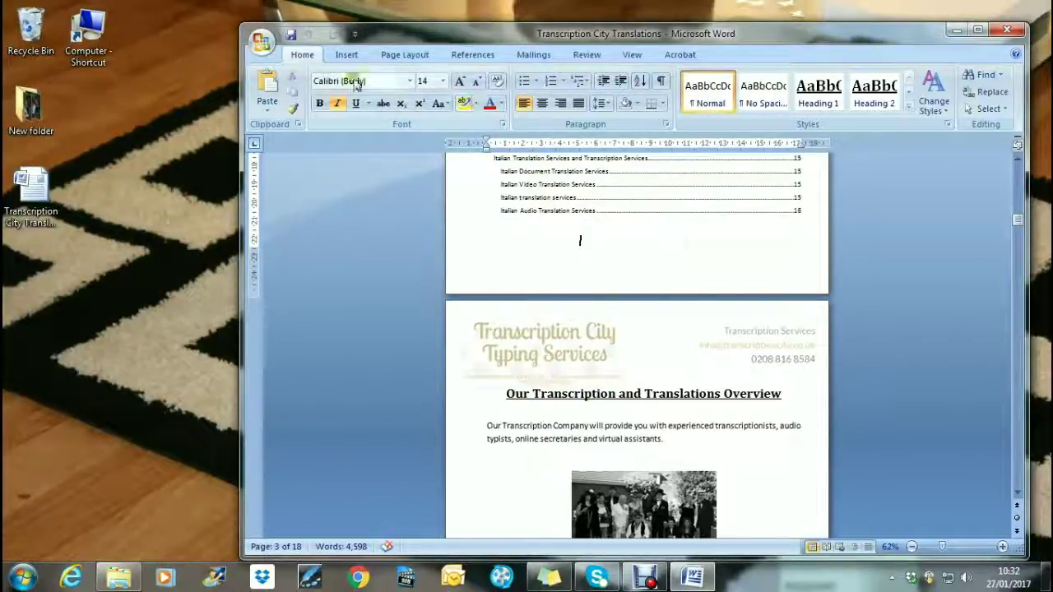
left_click(416, 56)
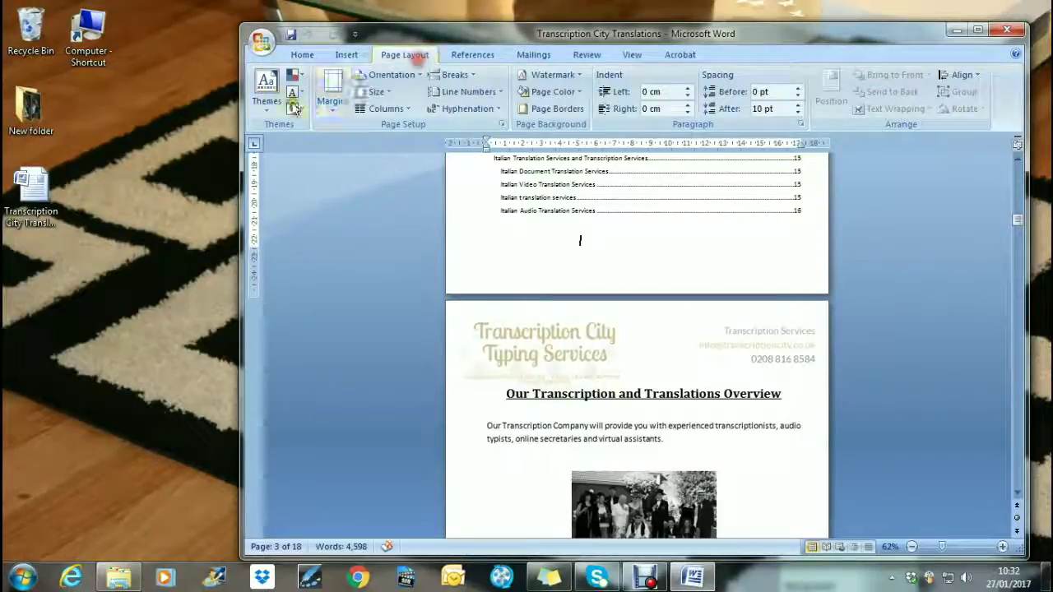
left_click_drag(241, 93, 128, 92)
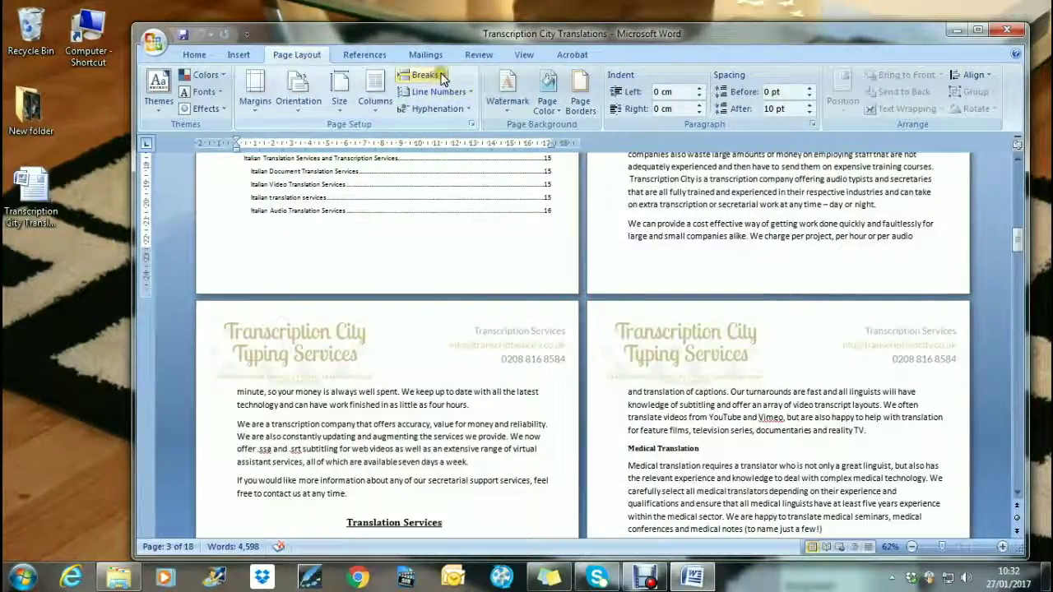
left_click(425, 75)
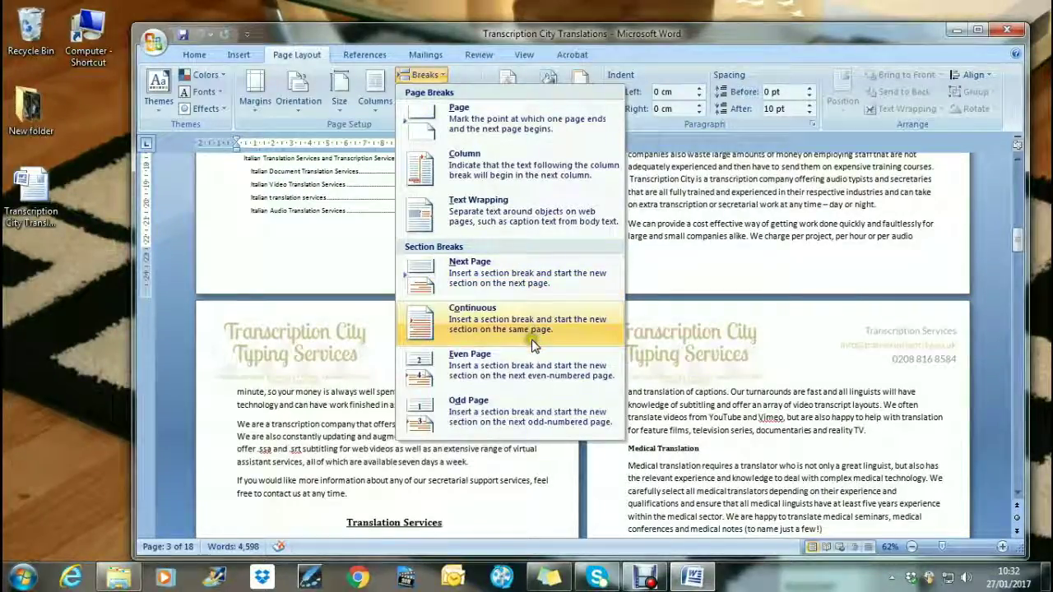
left_click(542, 283)
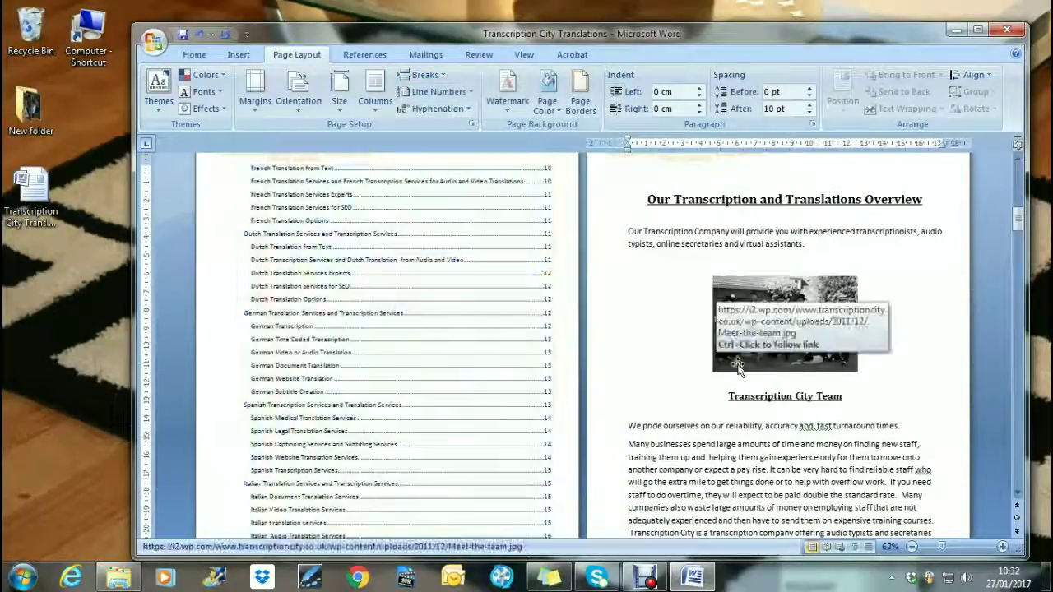
scroll(675, 392, "down", 2)
scroll(675, 391, "up", 4)
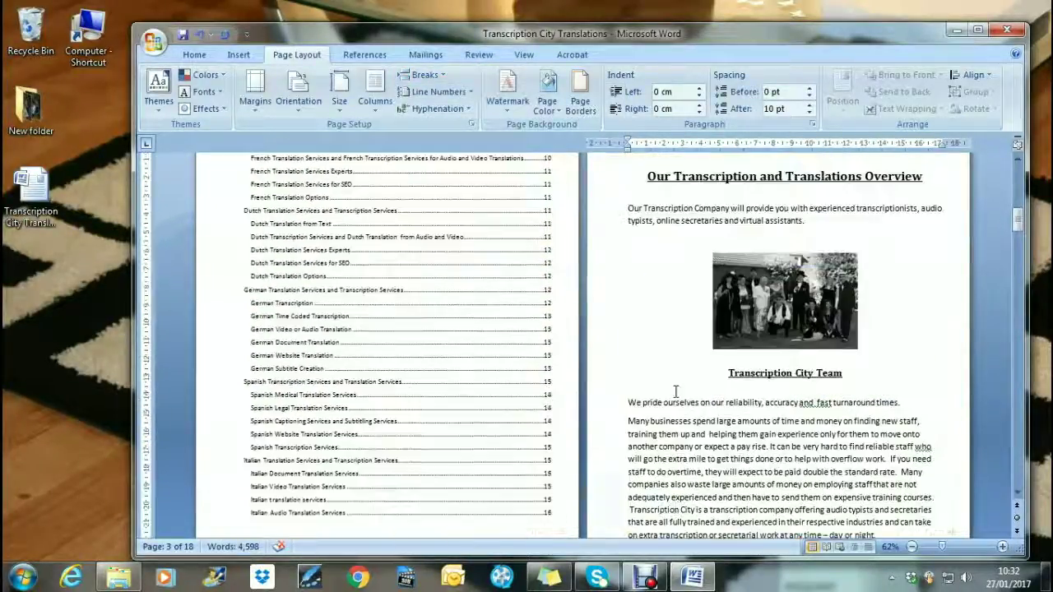
left_click(606, 210)
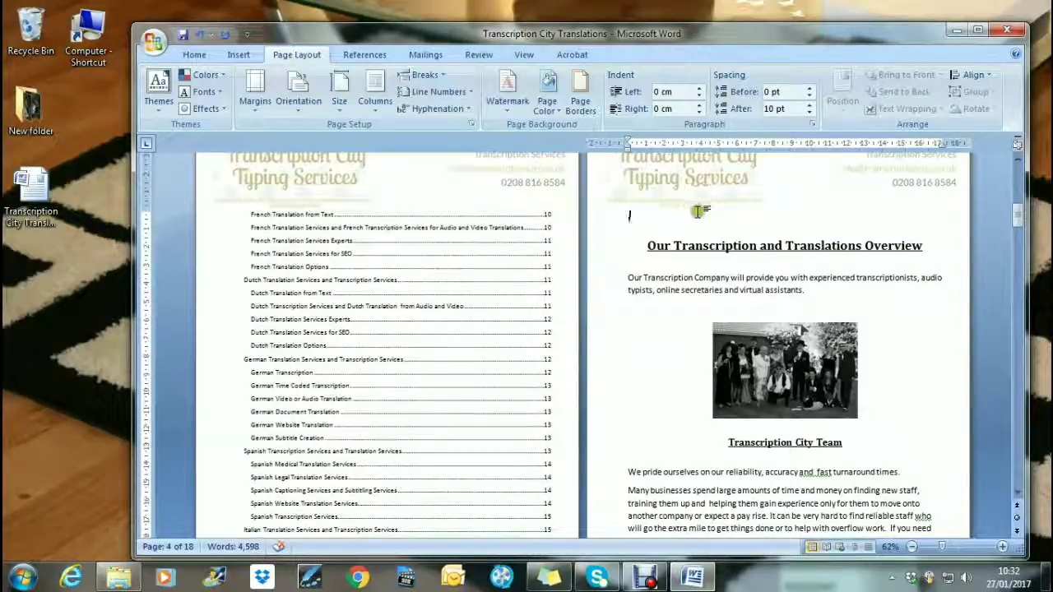
Step: Insert a Next Page section break below the Certified Translation bullet, ahead of the Transcription City Translations – Our Languages heading
scroll(811, 409, "down", 12)
scroll(811, 409, "down", 10)
scroll(811, 415, "down", 8)
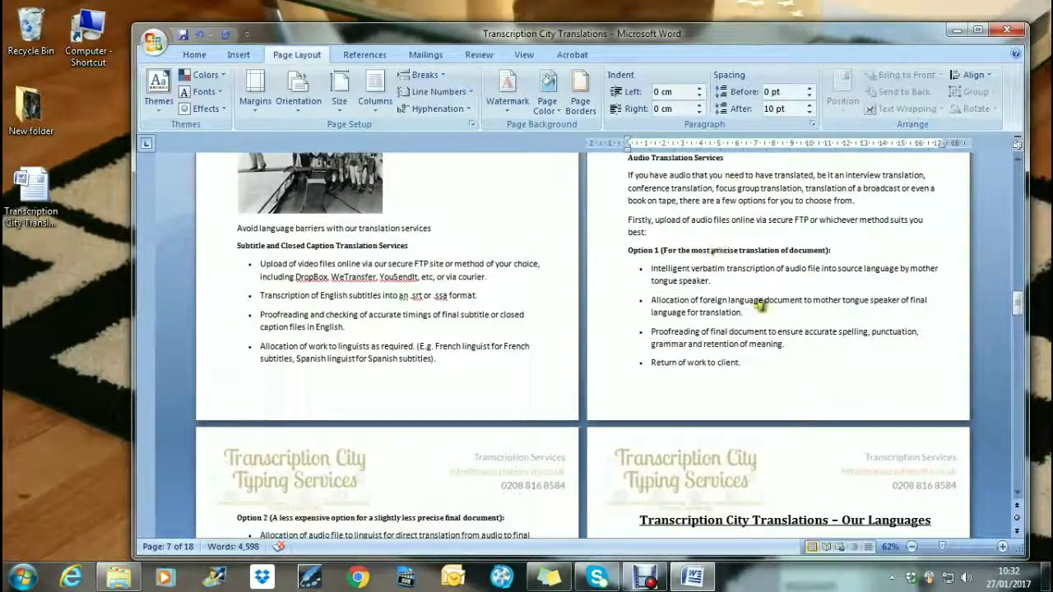
scroll(760, 304, "down", 10)
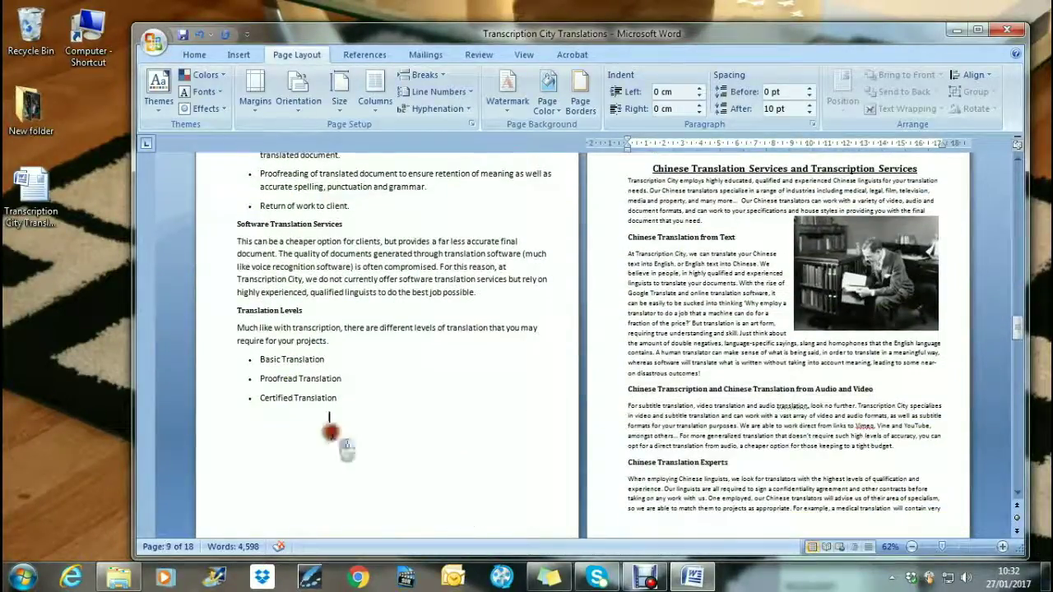
left_click(329, 429)
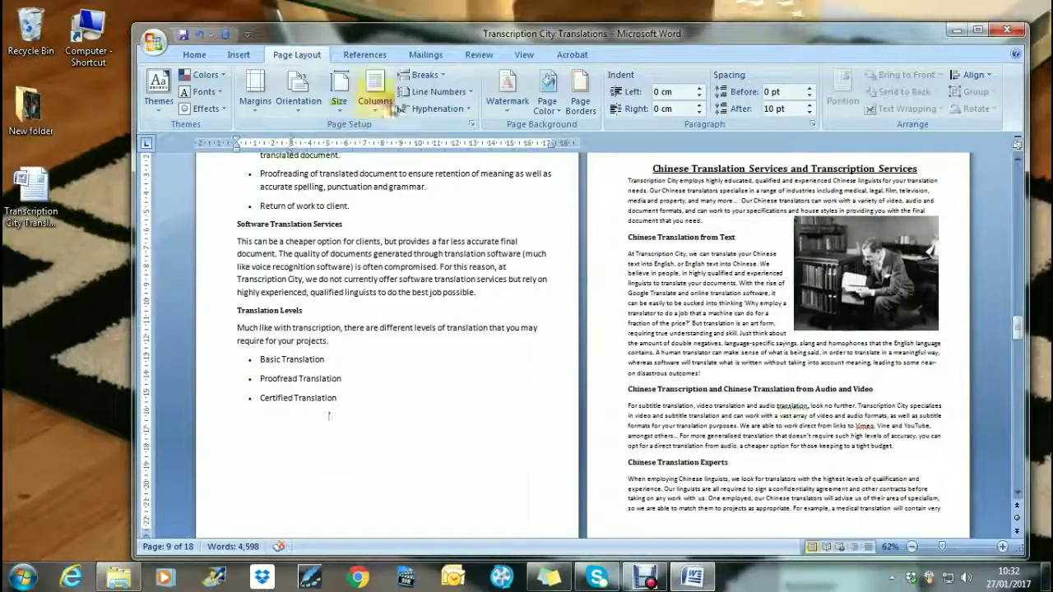
left_click(424, 74)
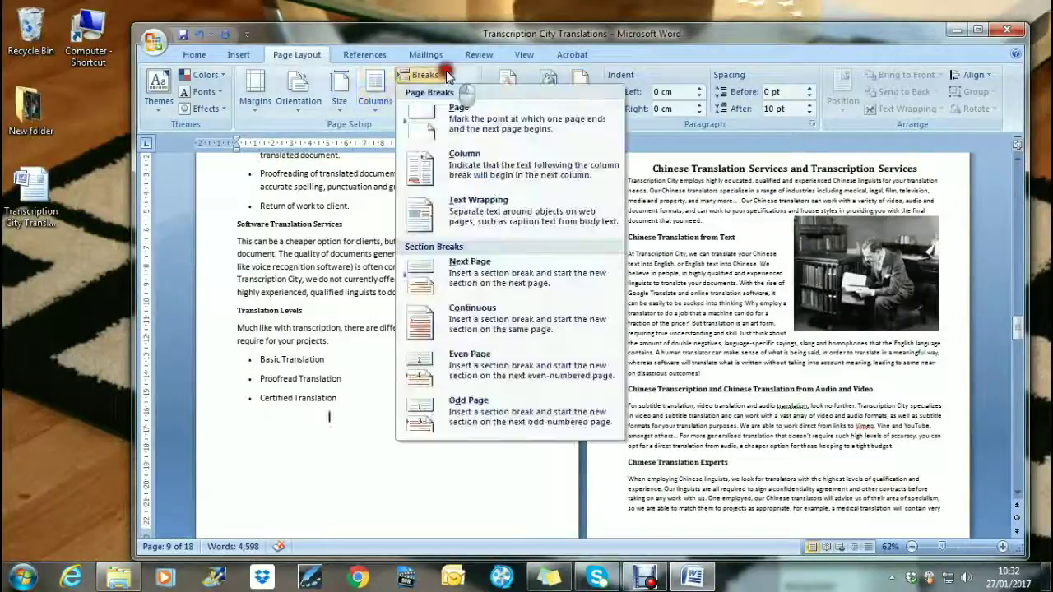
left_click(504, 282)
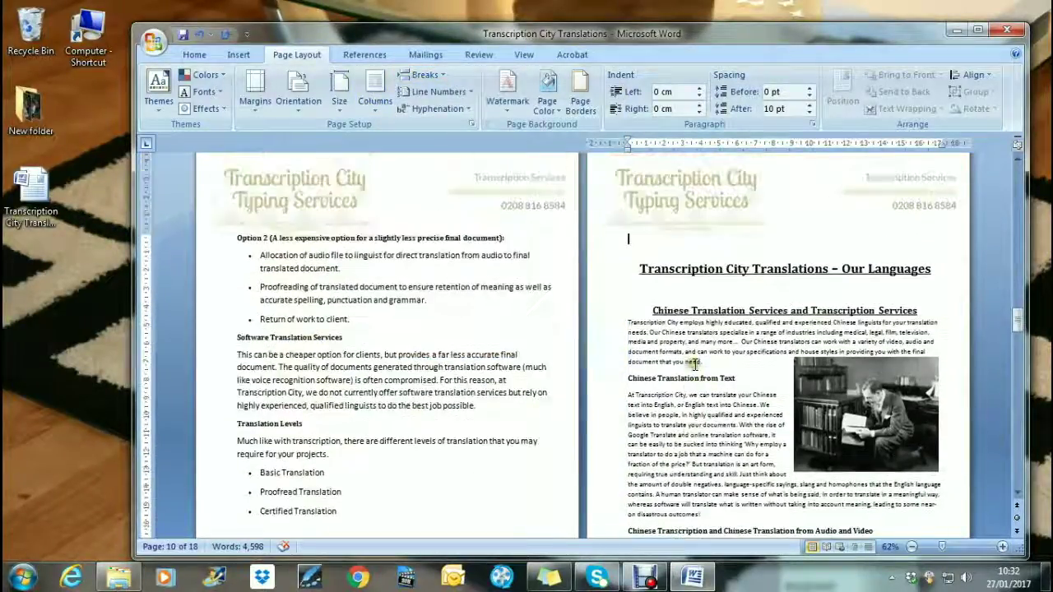
Step: Insert Plain Number 2 page numbers at the bottom of the page, starting from the Our Transcription and Translations Overview page
scroll(695, 365, "up", 3)
left_click_drag(1018, 321, 1019, 262)
scroll(739, 398, "up", 3)
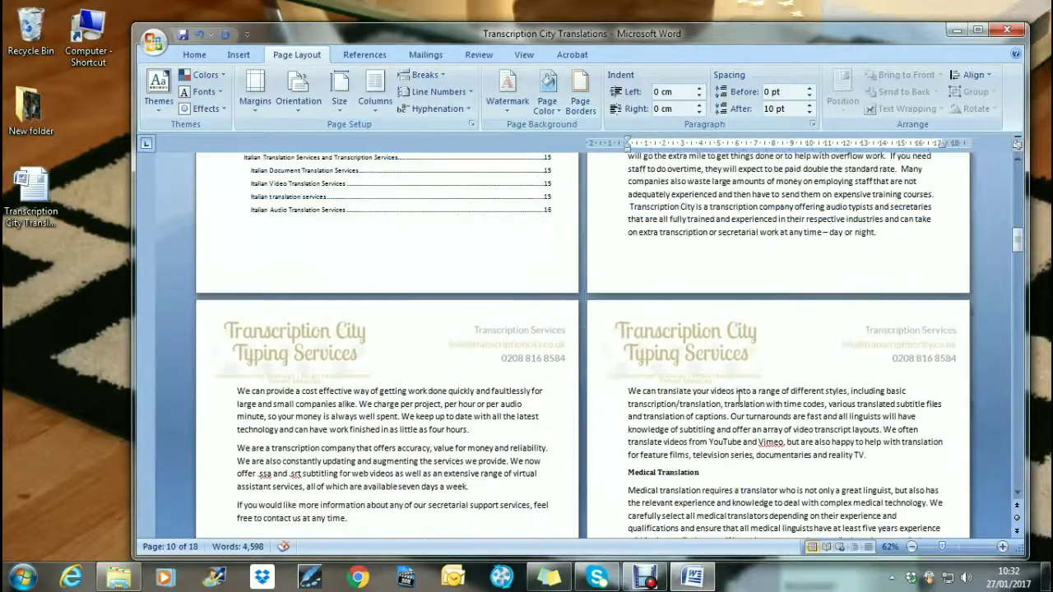
scroll(739, 398, "up", 1)
left_click(761, 356)
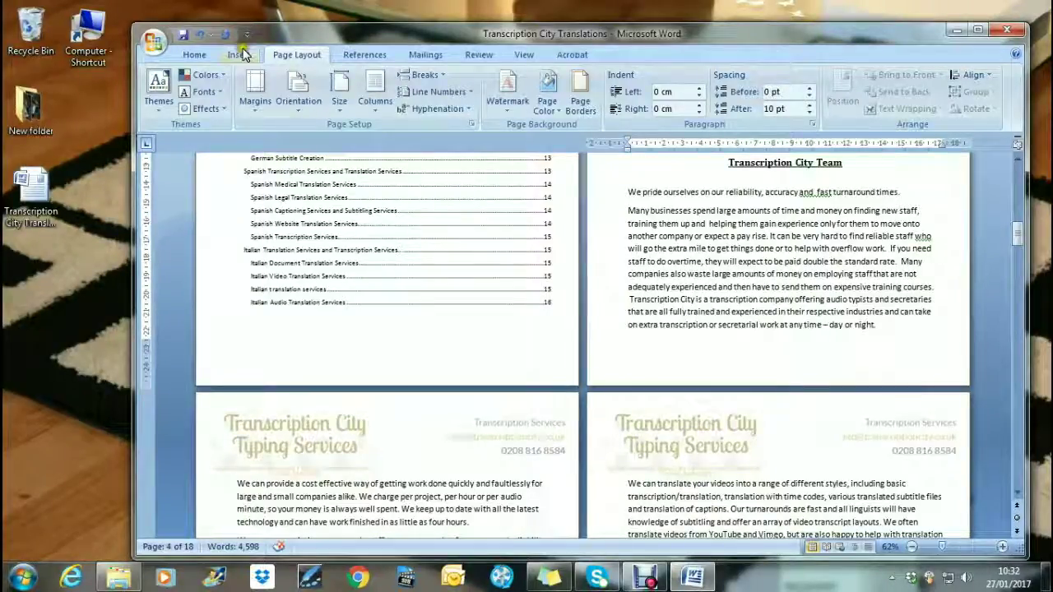
left_click(239, 56)
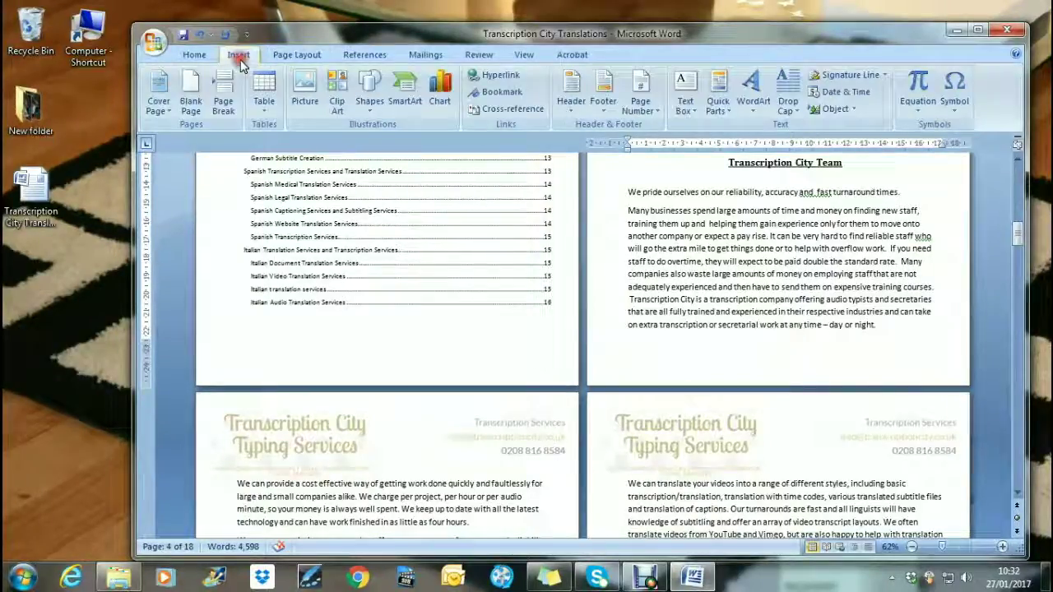
left_click(642, 103)
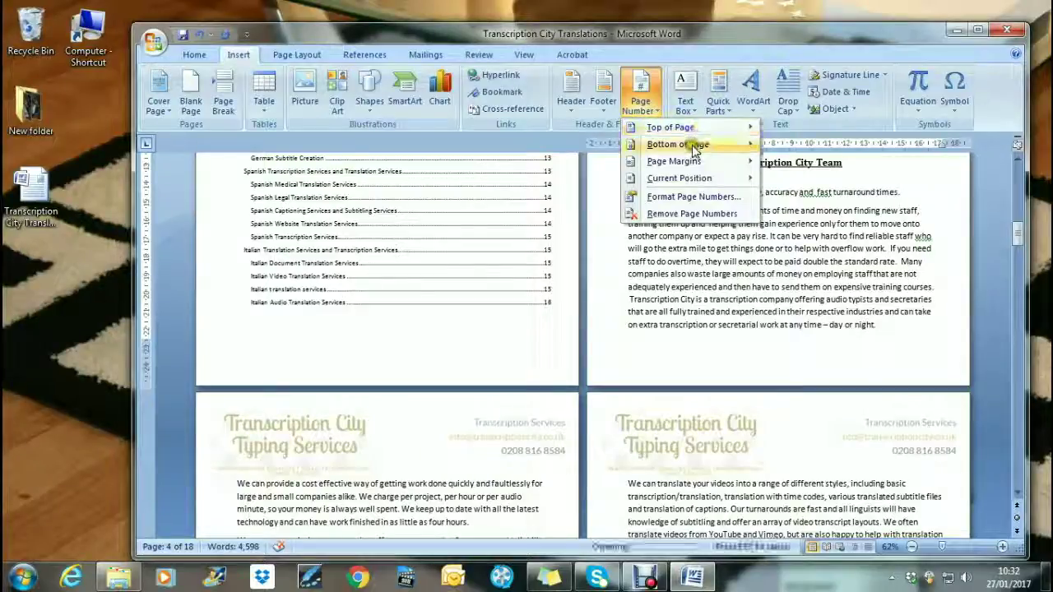
mouse_move(695, 150)
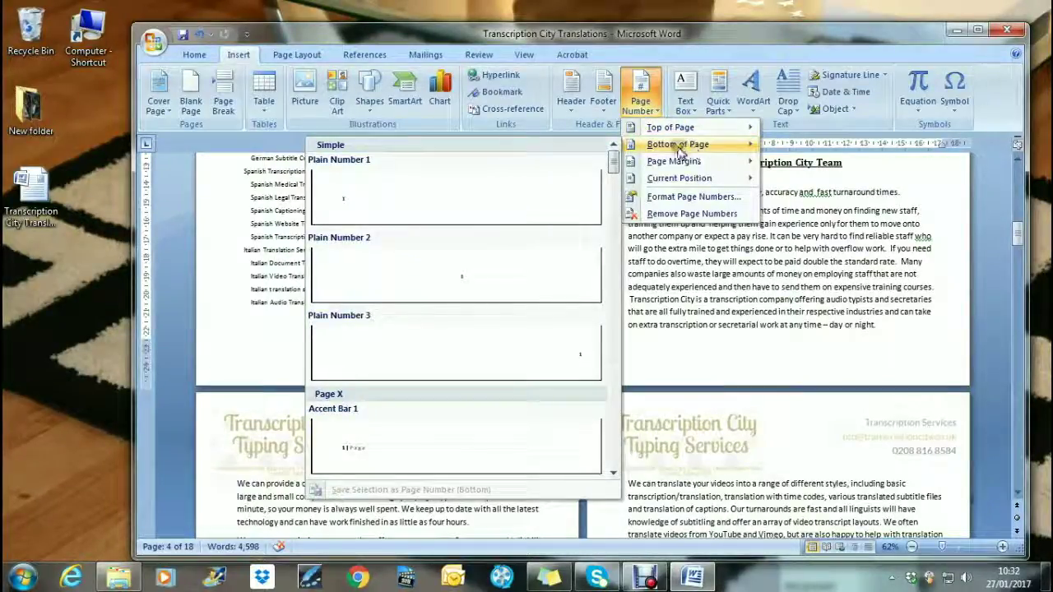
left_click(469, 261)
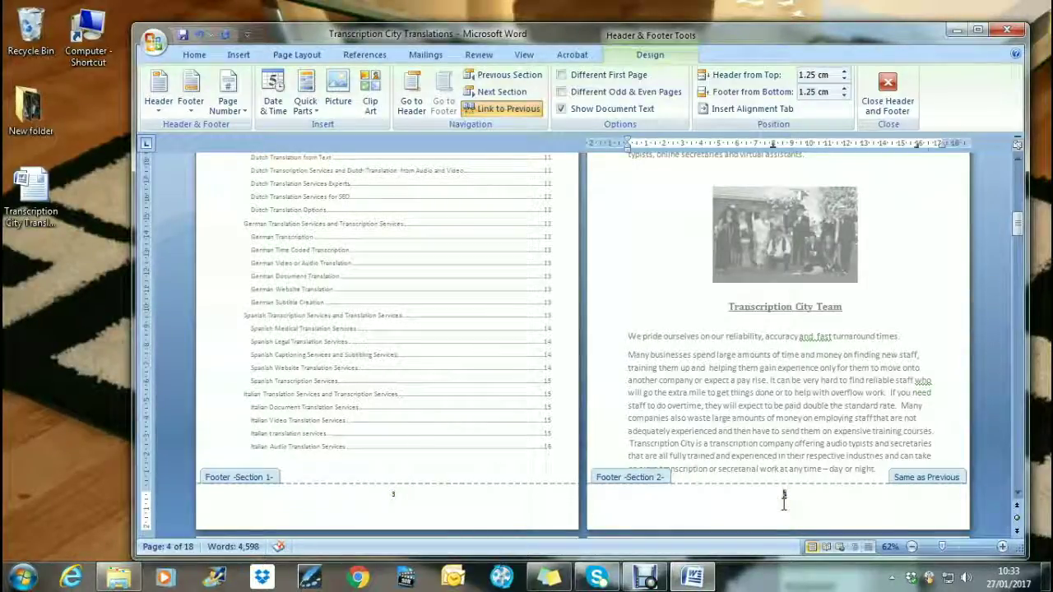
Step: Unlink the Section 2 footer from the previous section and set its page numbers to the i, ii, iii format, starting at i
left_click(782, 501)
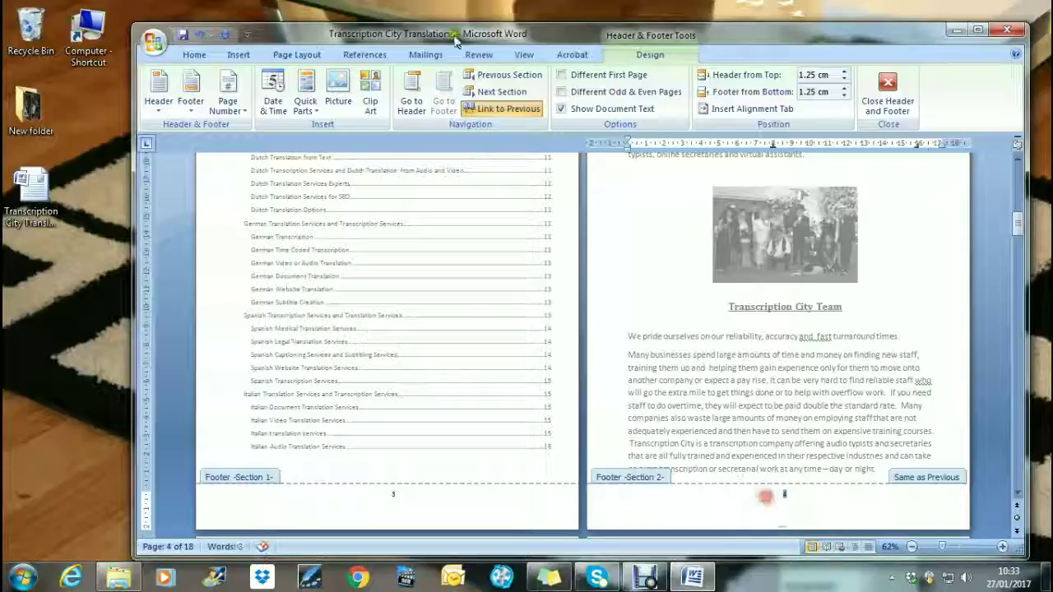
left_click(520, 111)
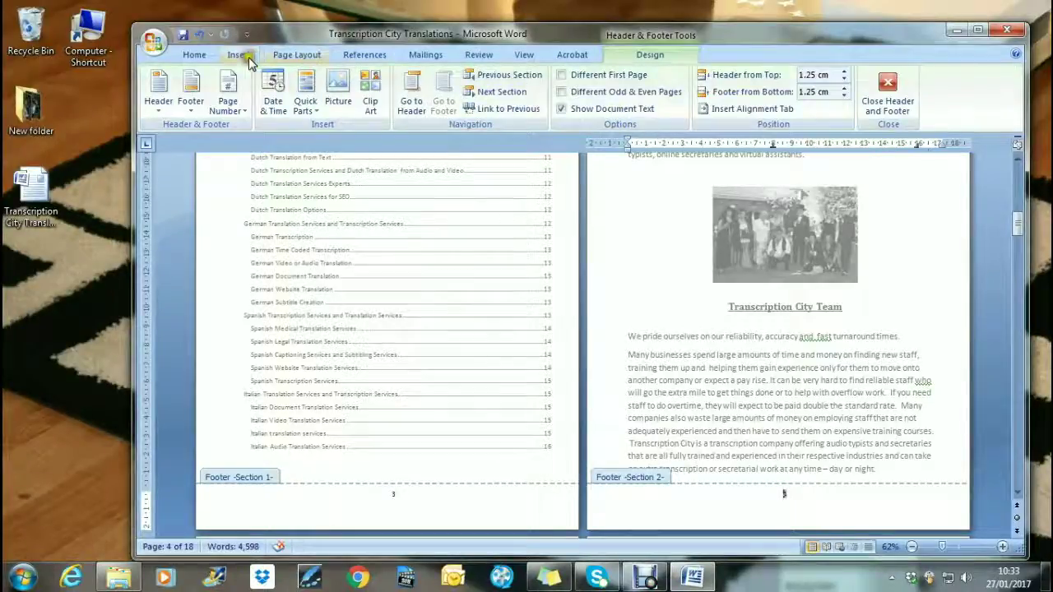
left_click(244, 56)
left_click(640, 95)
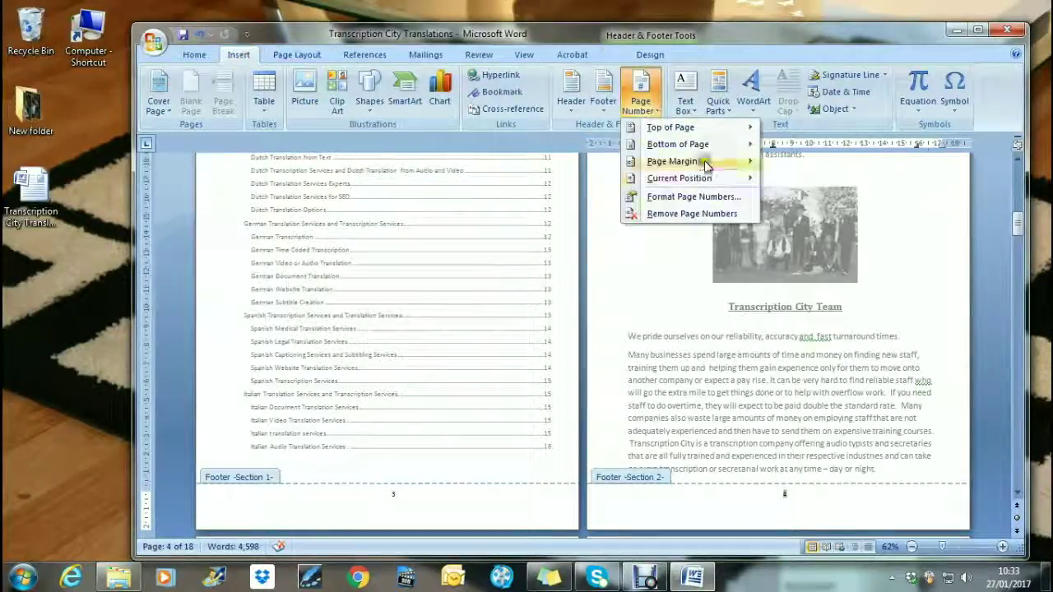
left_click(695, 197)
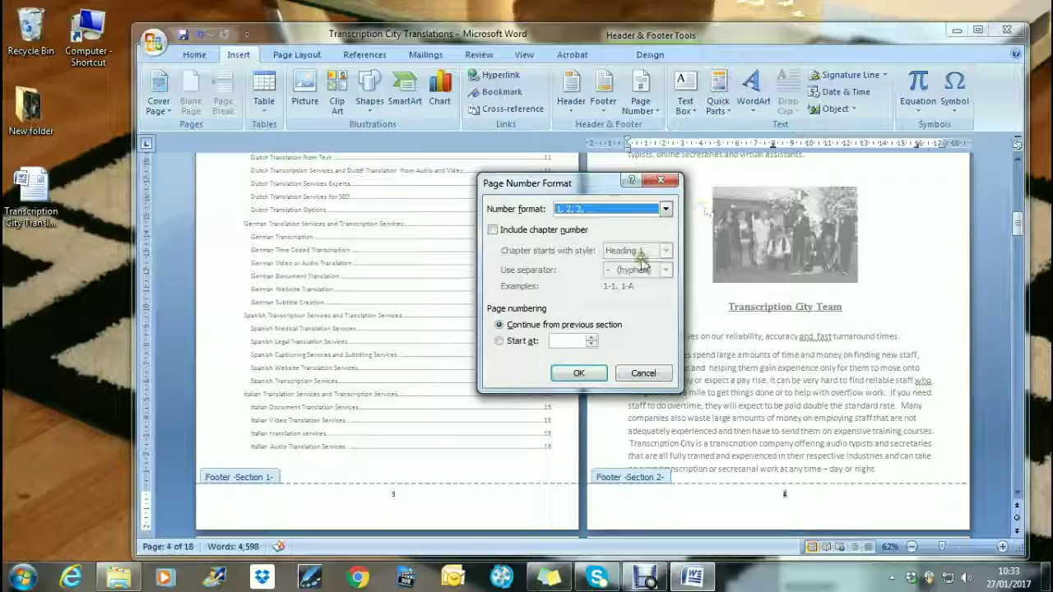
left_click(663, 212)
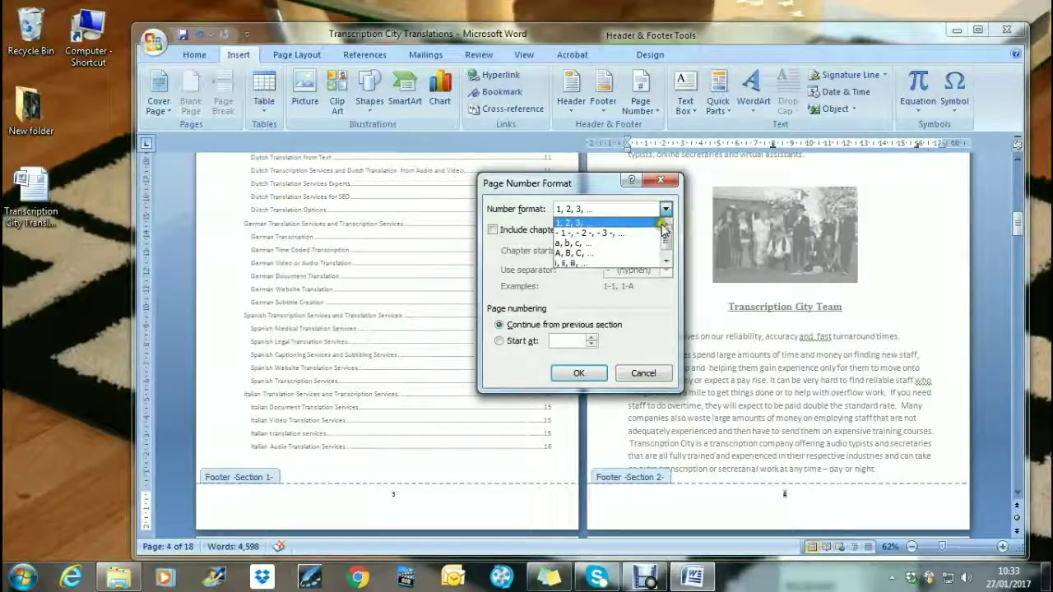
left_click(613, 264)
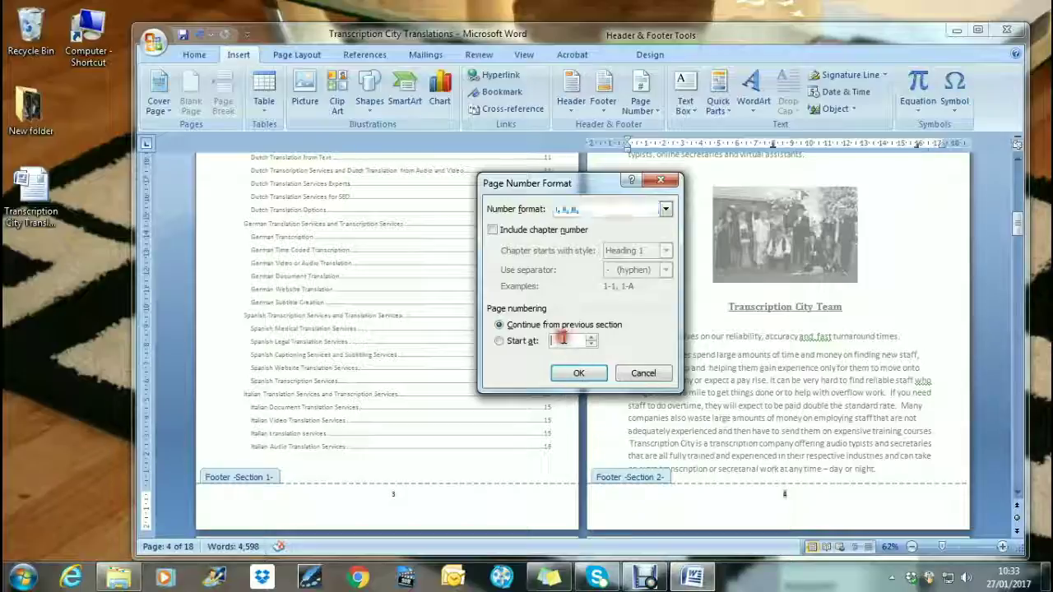
left_click(570, 329)
key("Down")
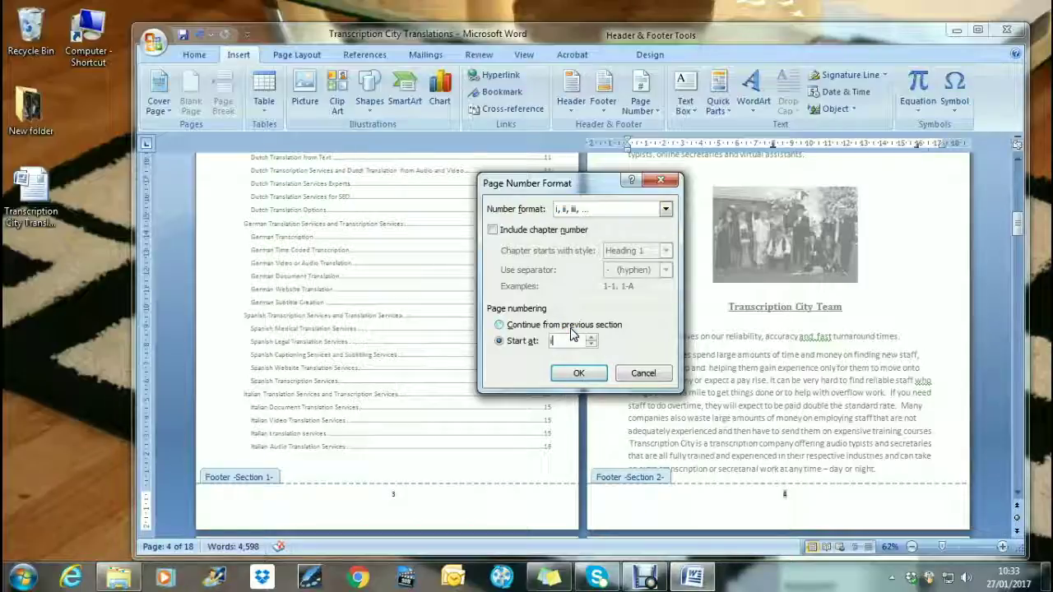
left_click(581, 374)
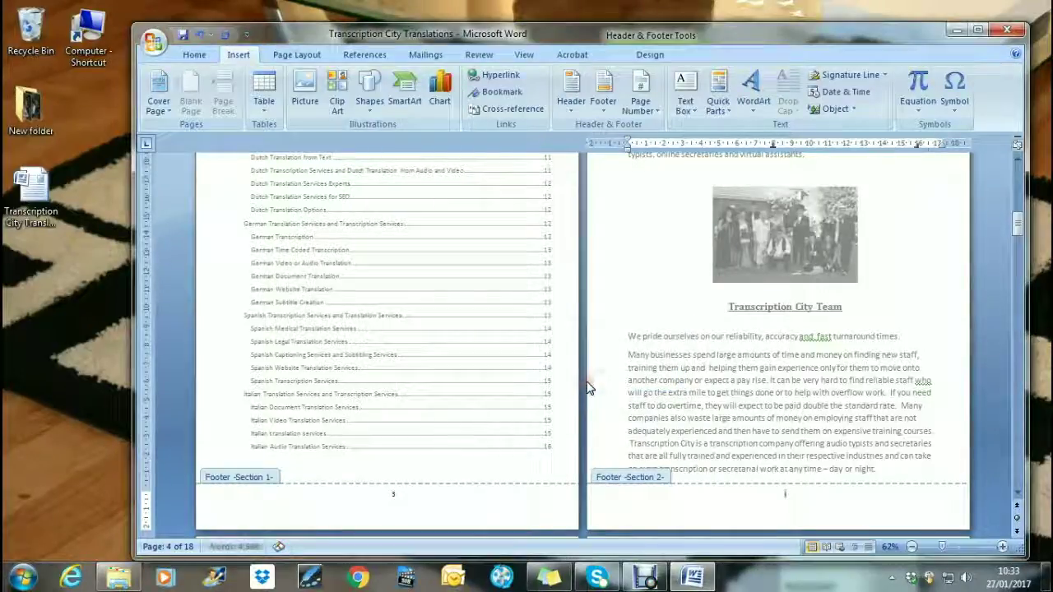
Step: Delete the page number from the Section 1 footer and return to the document body
double_click(401, 495)
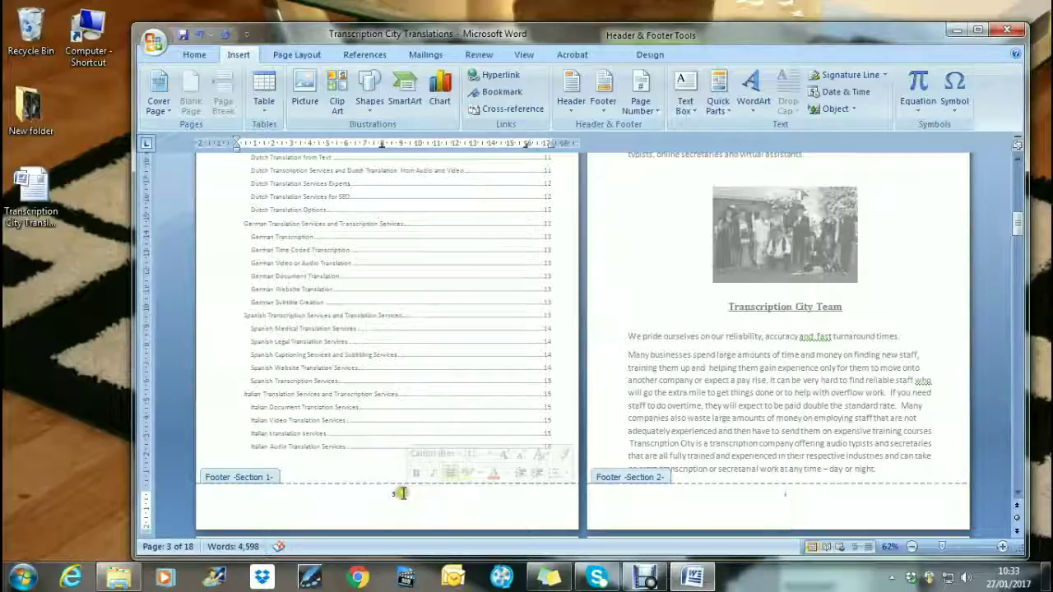
double_click(399, 494)
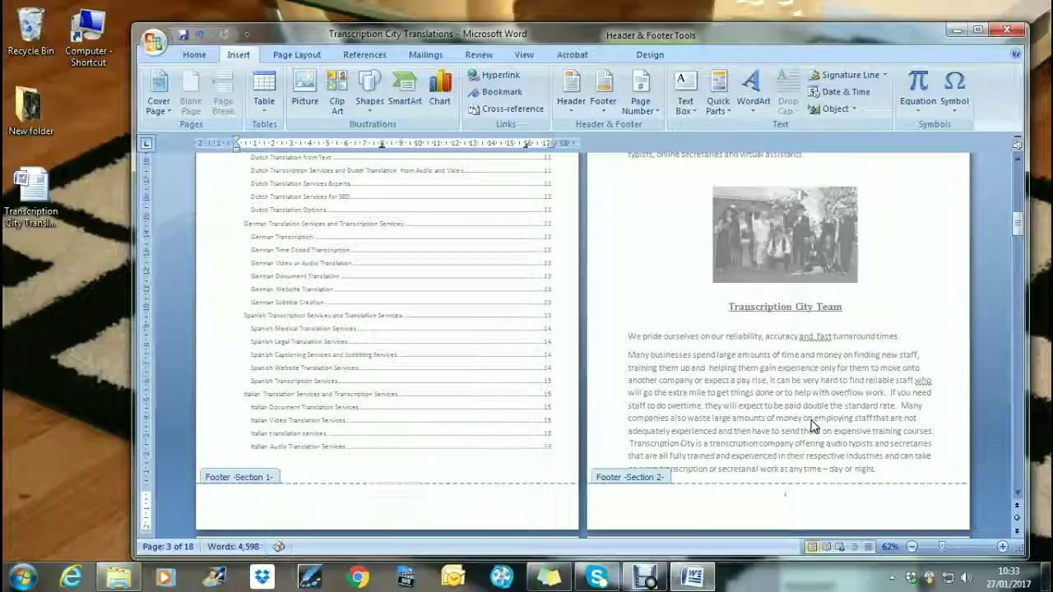
double_click(781, 388)
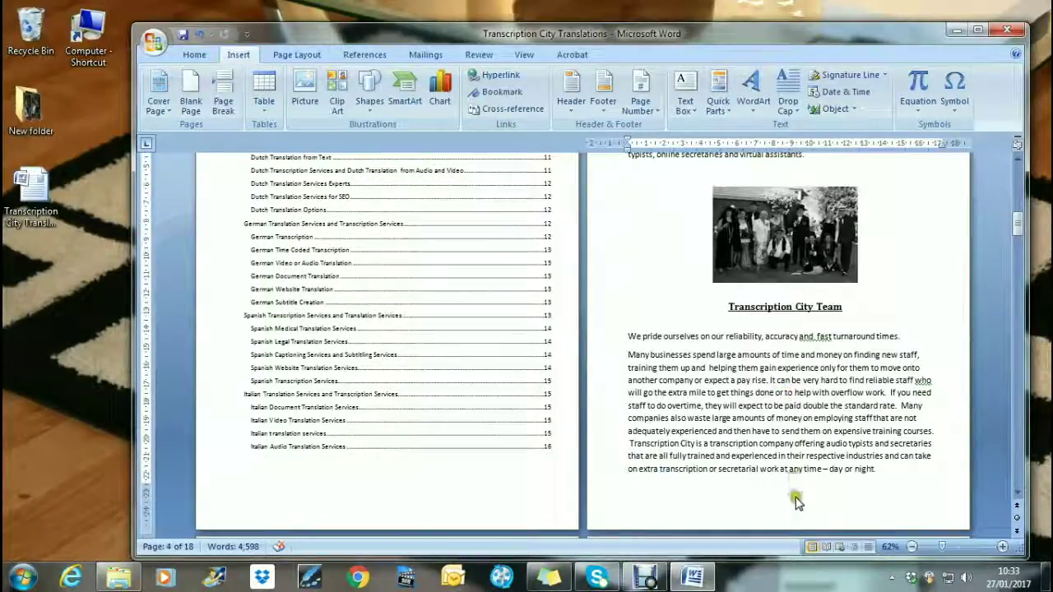
Step: Examine the footer page numbers from the contents pages through Section 2 to the first Our Languages page
scroll(798, 461, "up", 10)
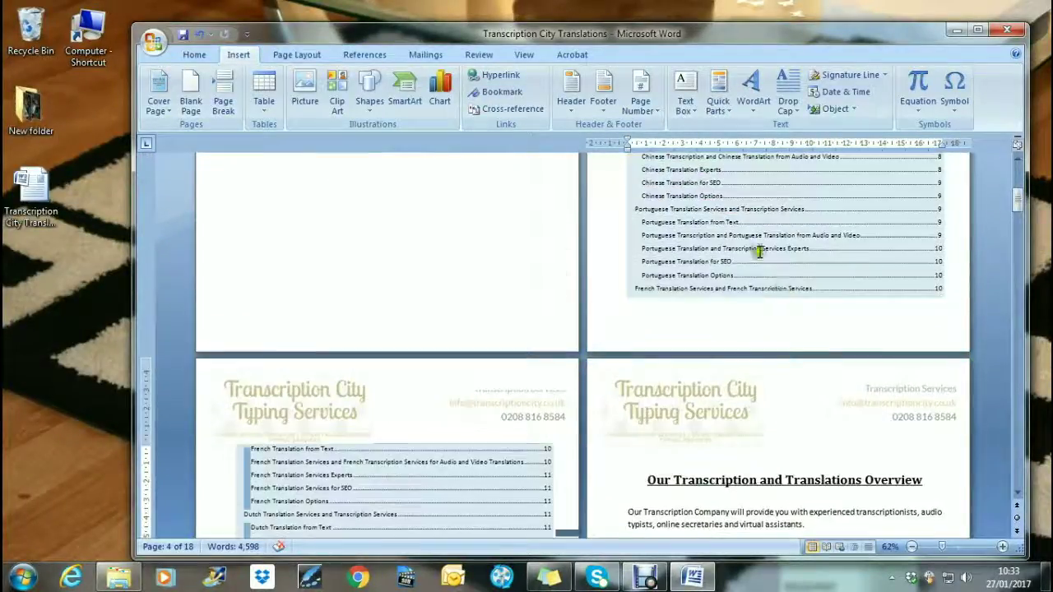
scroll(829, 421, "down", 15)
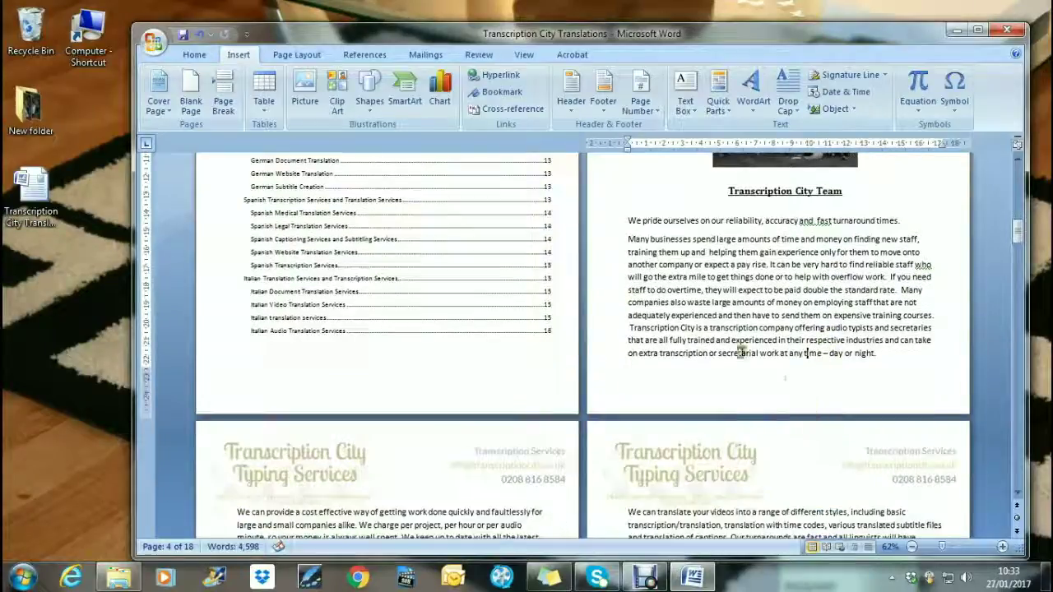
scroll(742, 353, "down", 12)
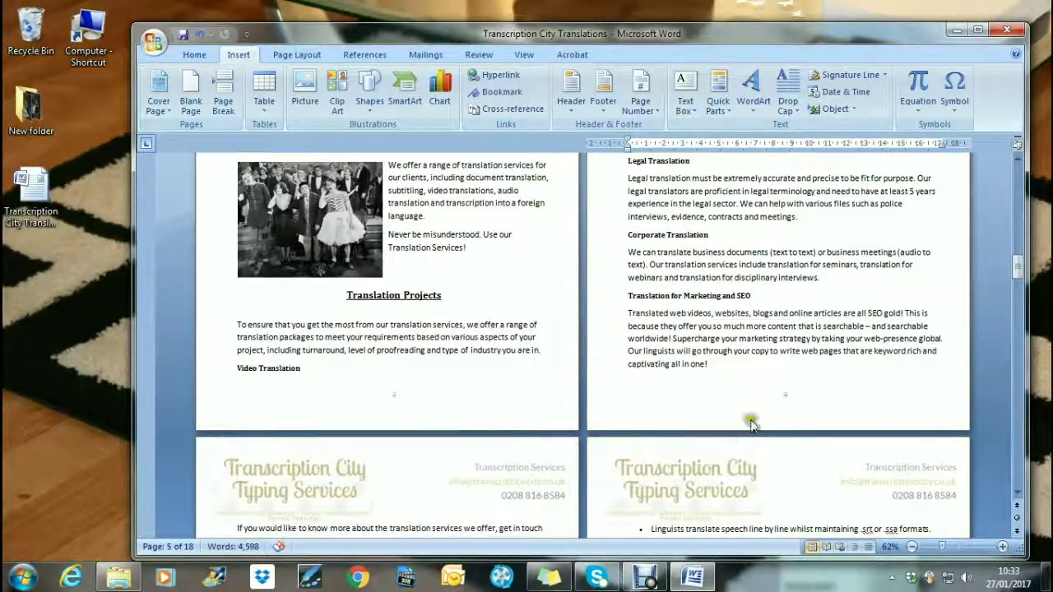
scroll(804, 349, "down", 1)
scroll(805, 350, "down", 10)
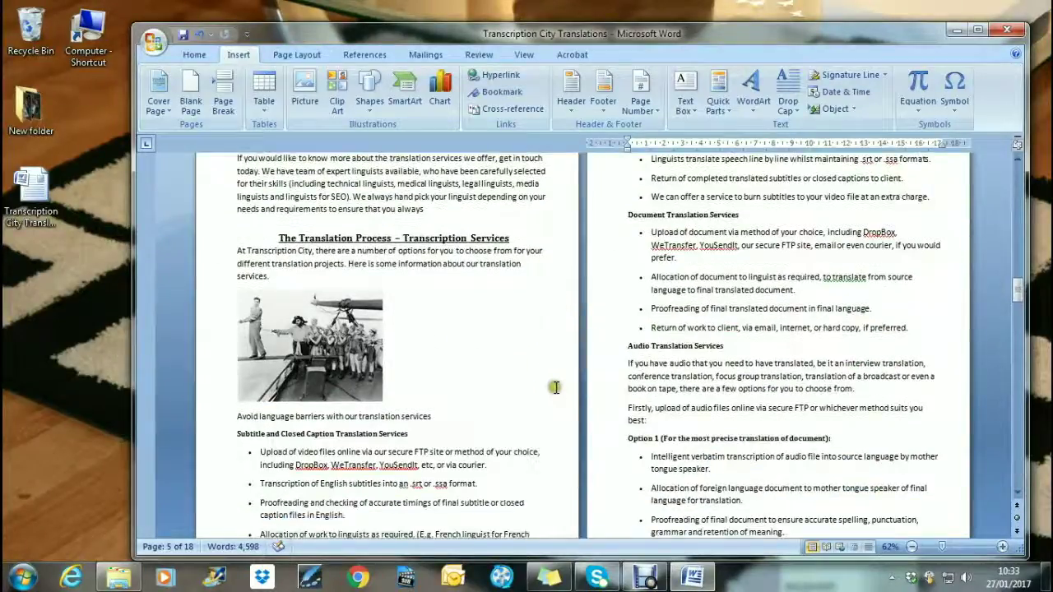
scroll(554, 386, "down", 1)
scroll(874, 372, "down", 10)
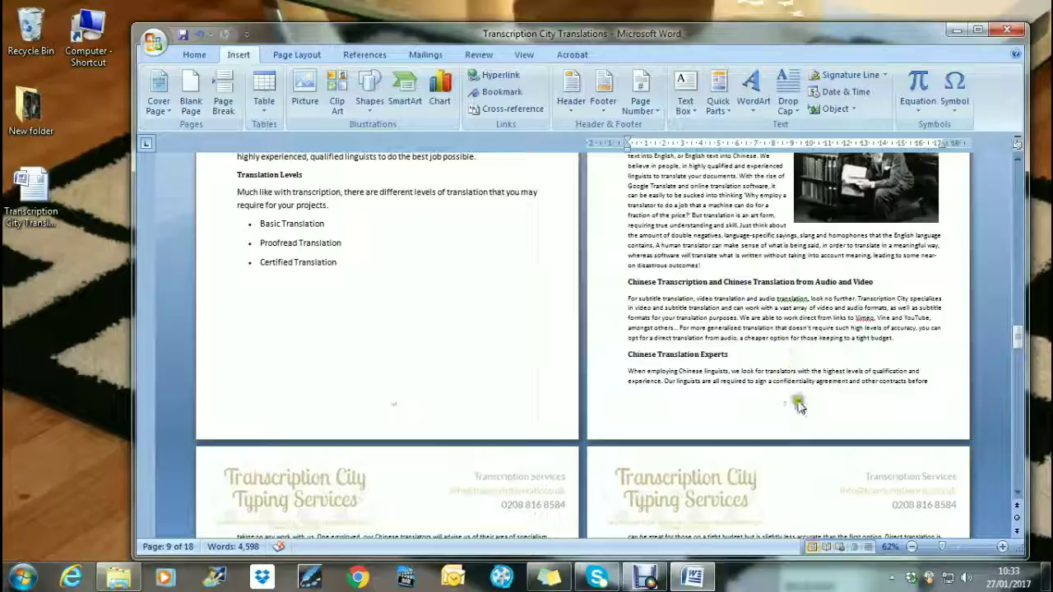
scroll(800, 407, "up", 5)
scroll(912, 393, "down", 4)
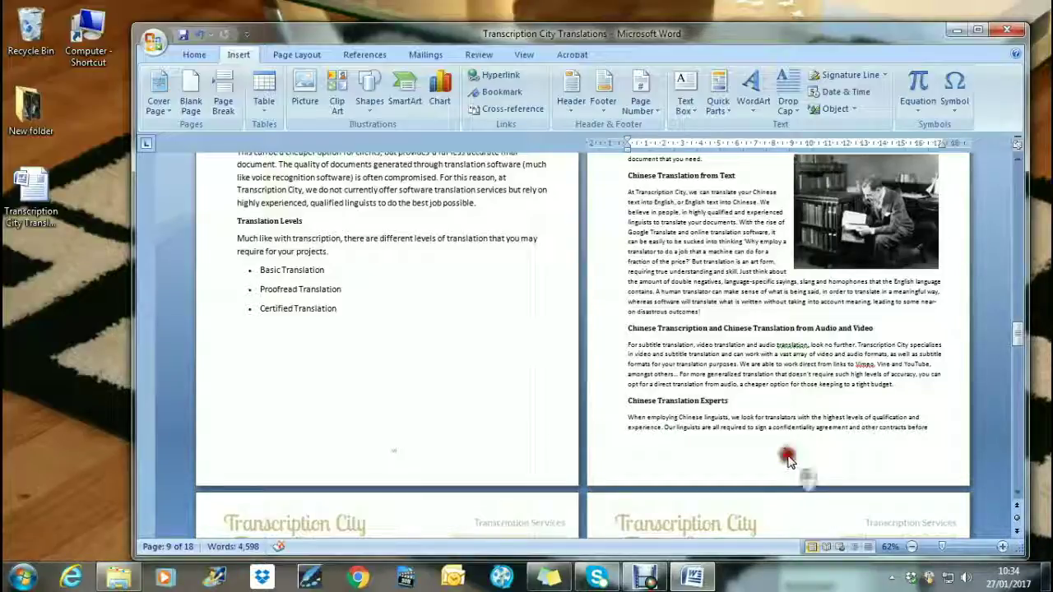
Step: Unlink the Section 3 footer from the previous section, restart its 1, 2, 3 page numbering at 1, and return to the document body
double_click(788, 460)
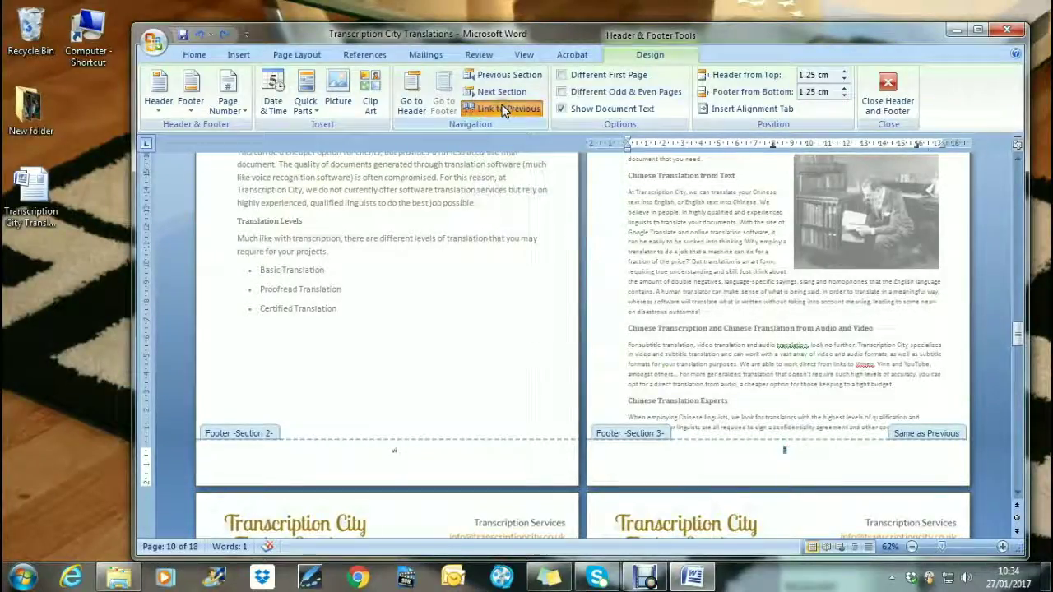
left_click(504, 111)
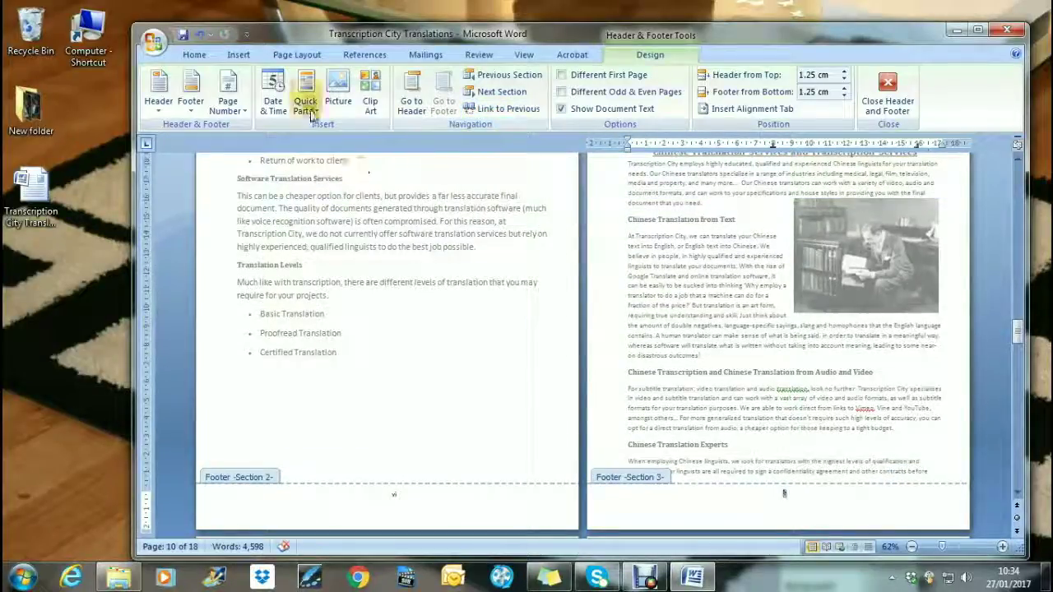
left_click(239, 54)
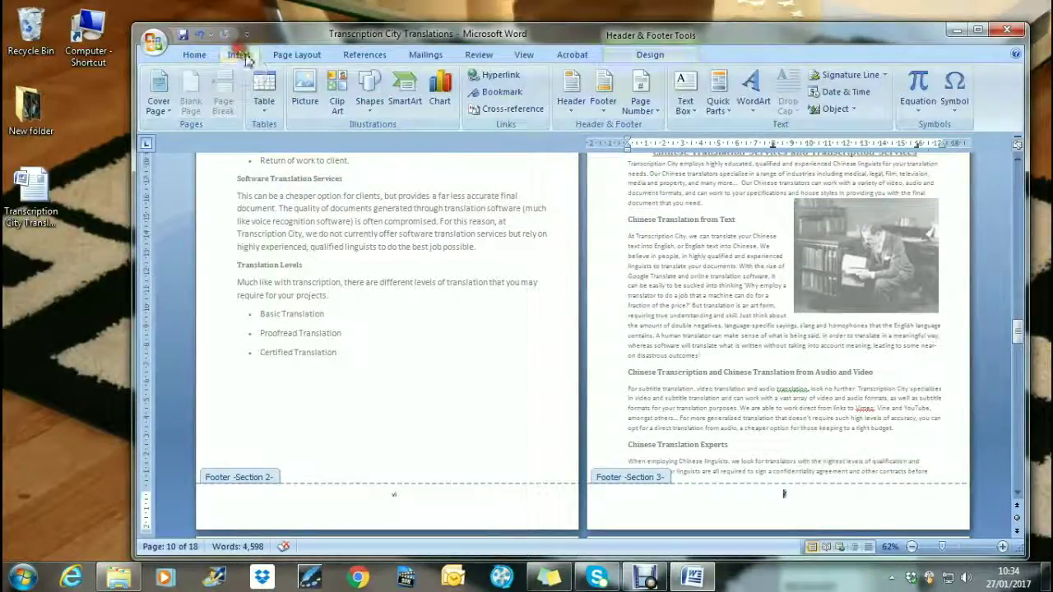
left_click(654, 111)
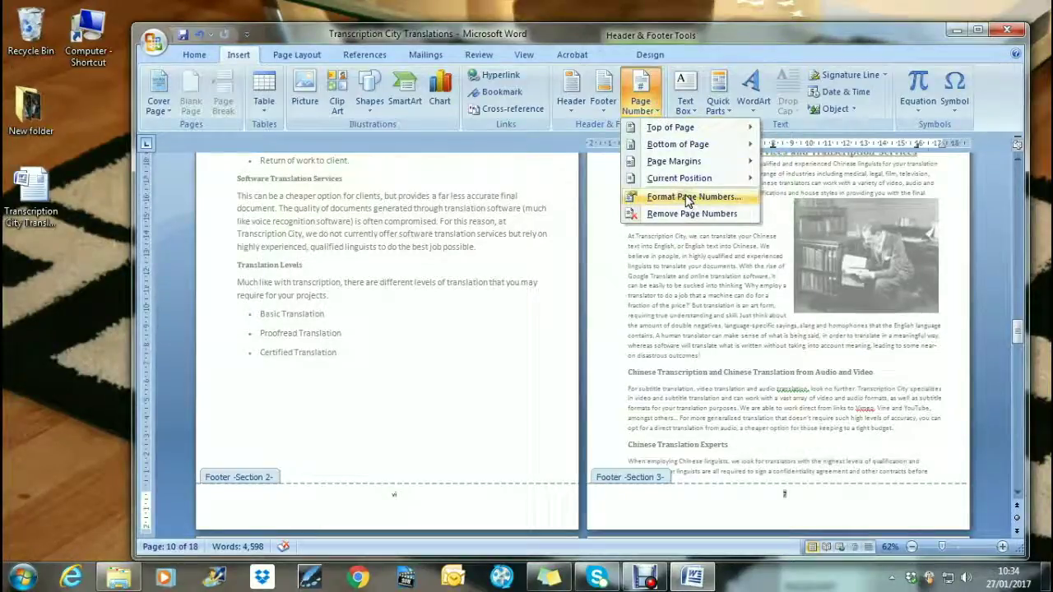
left_click(690, 198)
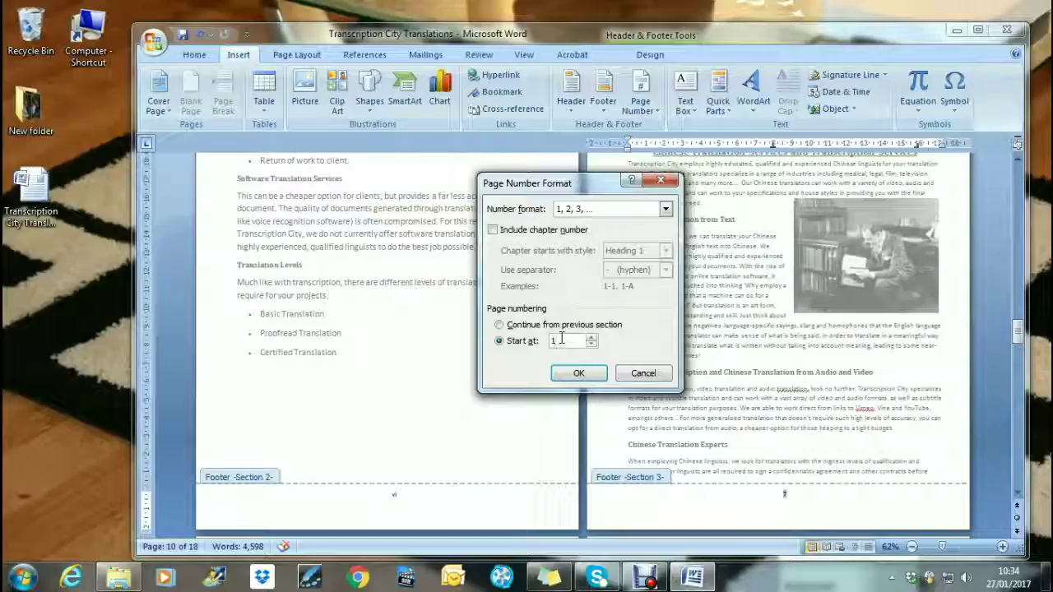
left_click(591, 380)
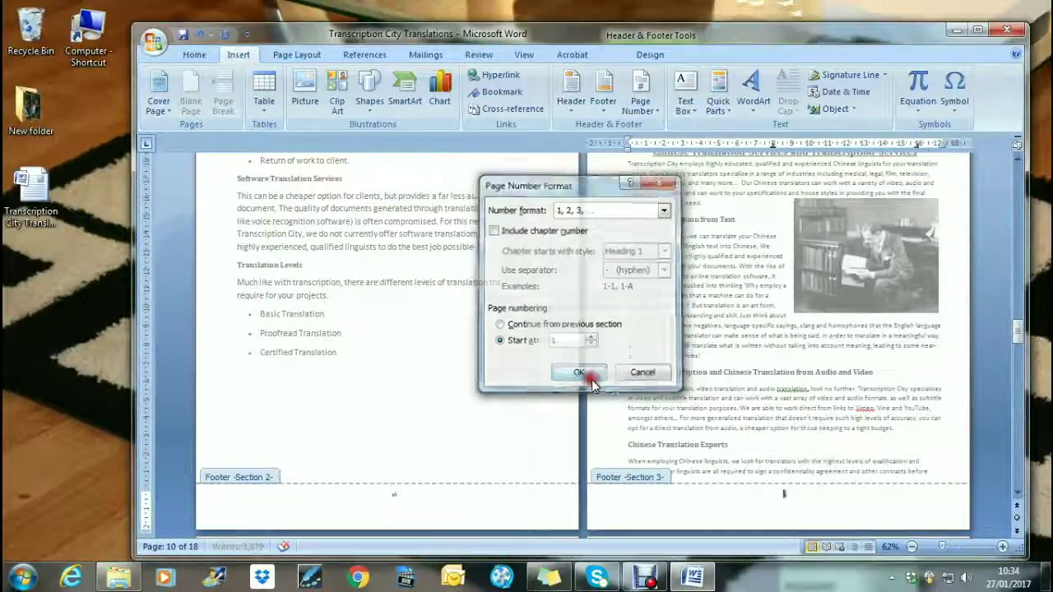
double_click(838, 431)
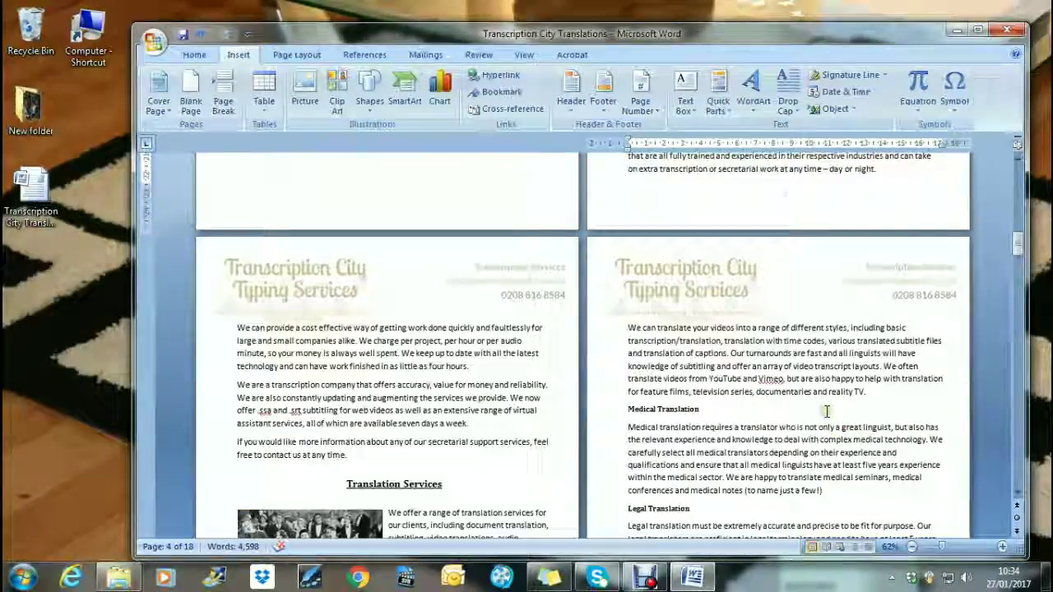
Step: Update the entire table of contents so it reflects the new section page numbering
scroll(617, 392, "up", 5)
scroll(618, 392, "up", 3)
scroll(535, 370, "down", 2)
left_click(428, 337)
scroll(494, 362, "up", 2)
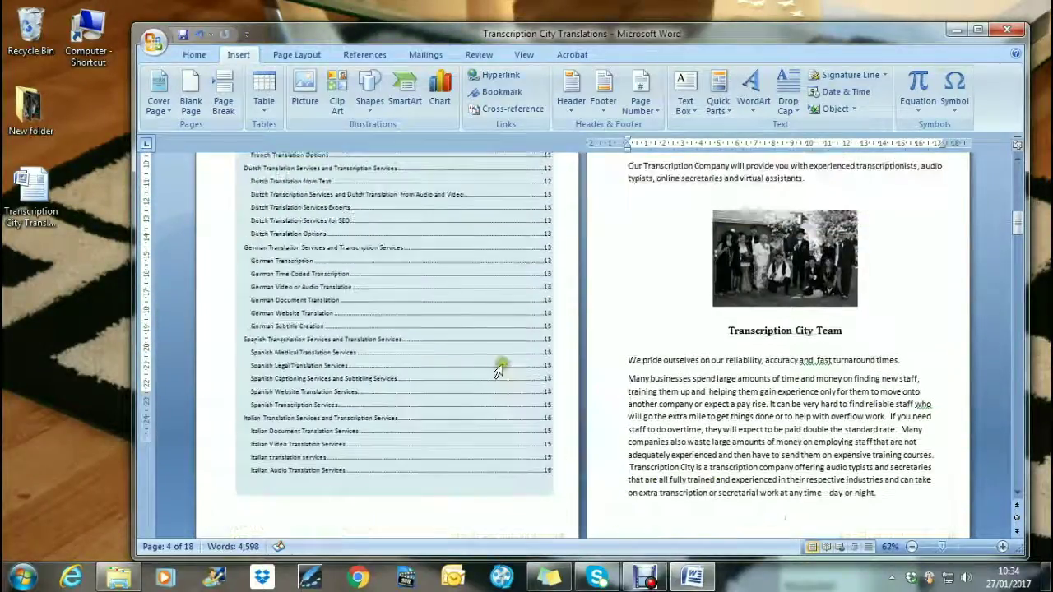
scroll(498, 372, "up", 5)
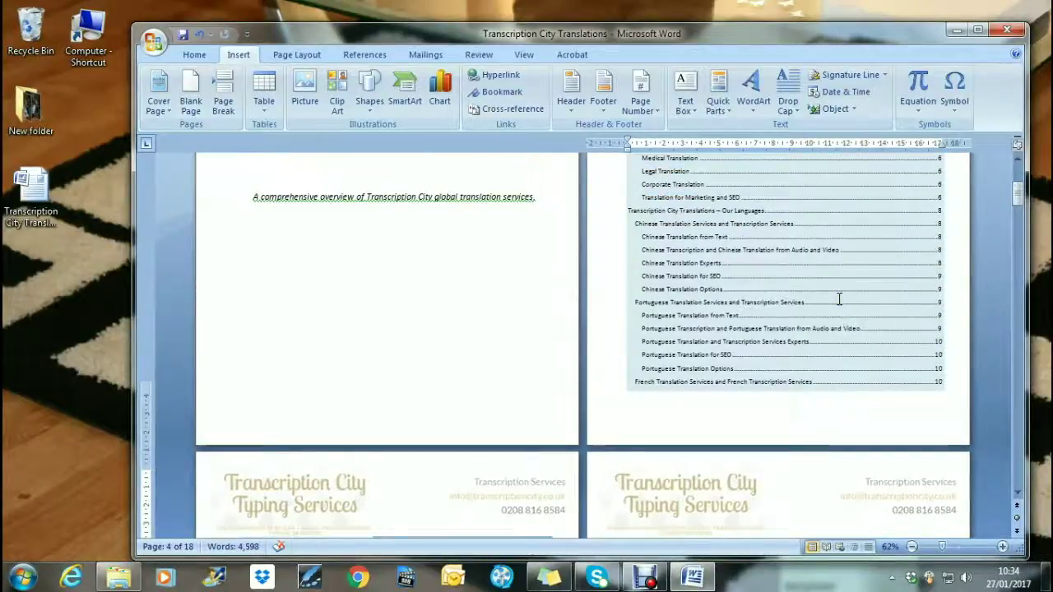
scroll(832, 280, "up", 3)
left_click(816, 293)
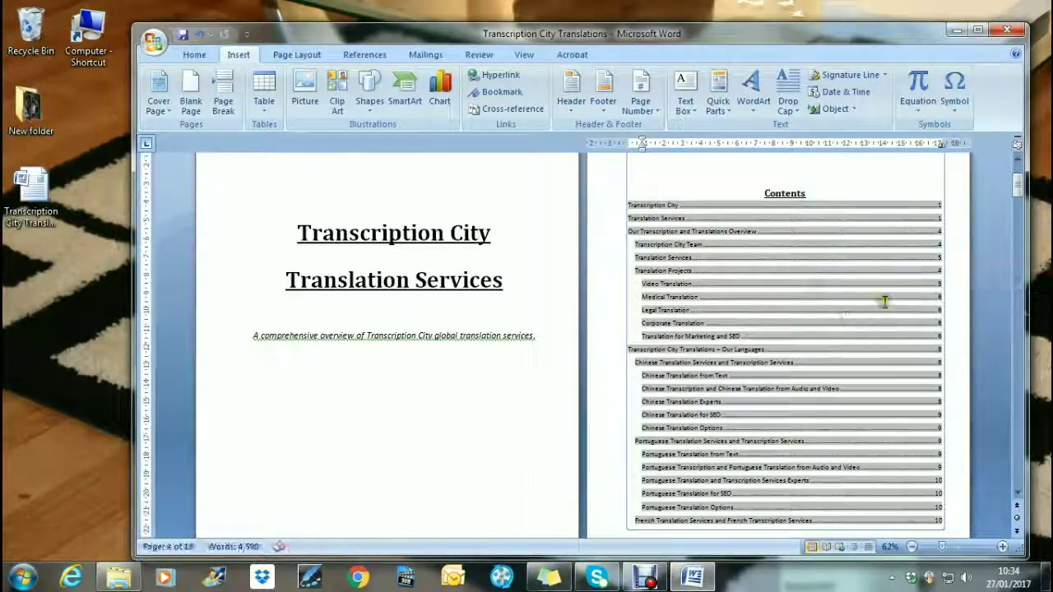
scroll(810, 207, "up", 1)
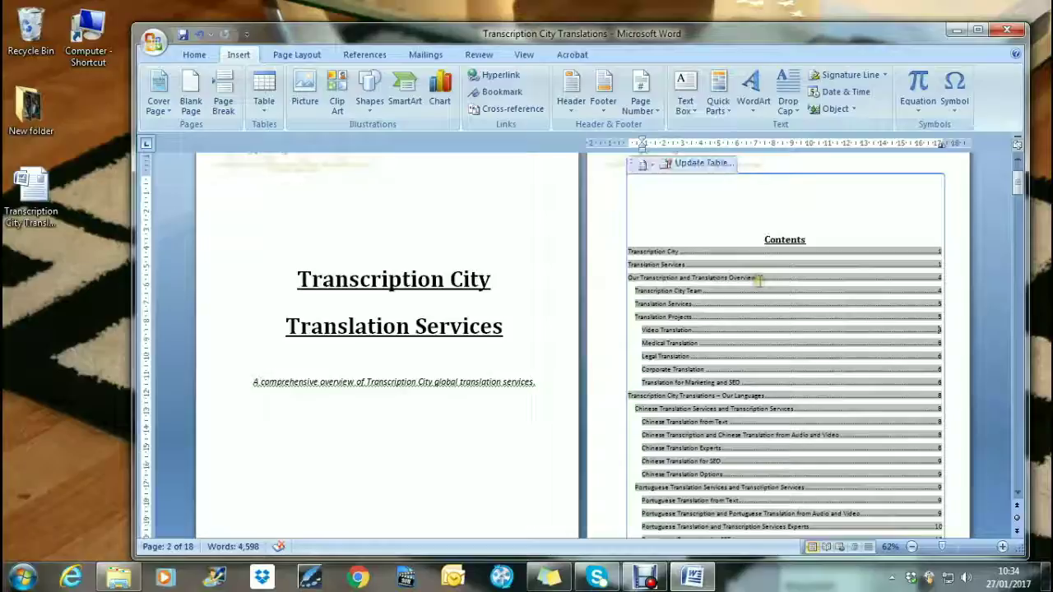
left_click(714, 165)
left_click(543, 297)
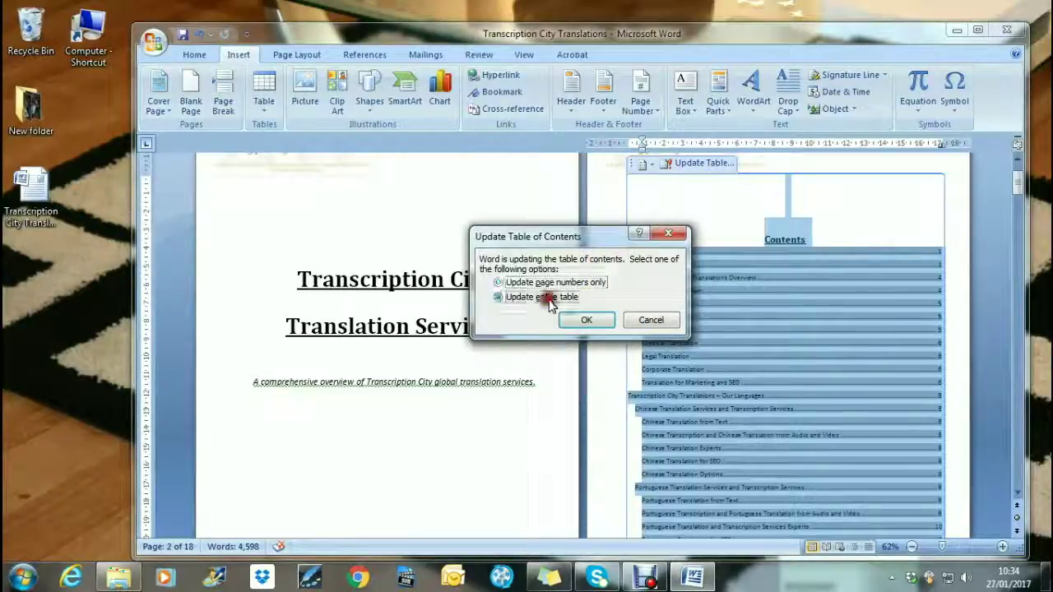
left_click(584, 319)
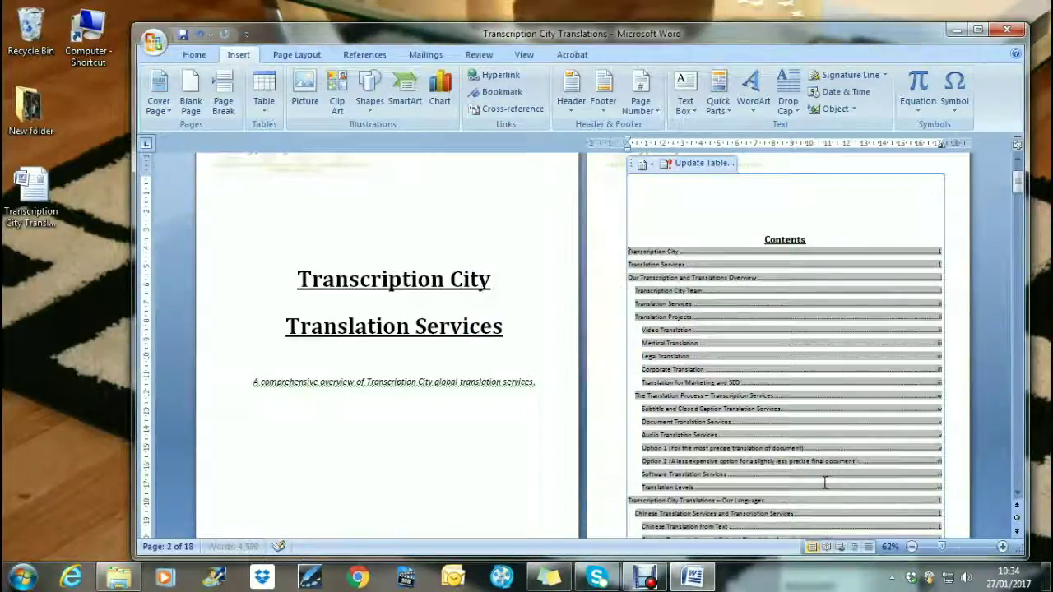
left_click(736, 290)
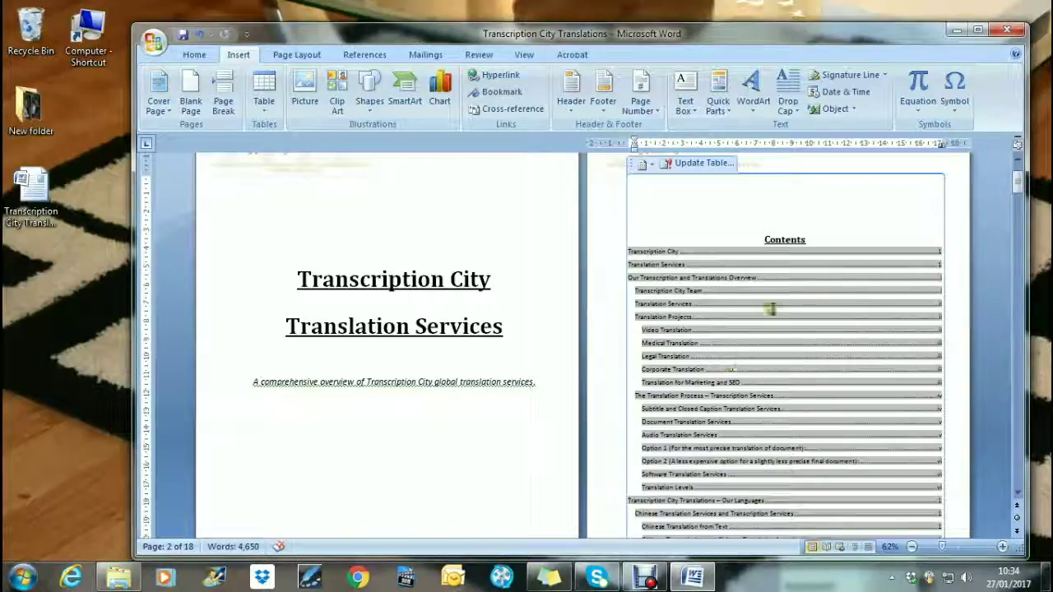
Step: Apply the Normal style to the cover title "Transcription City Translation Services" to take it out of the contents headings
mouse_move(673, 249)
left_mouse_down()
mouse_move(628, 252)
mouse_move(682, 275)
mouse_move(644, 250)
left_mouse_up()
left_click(645, 260)
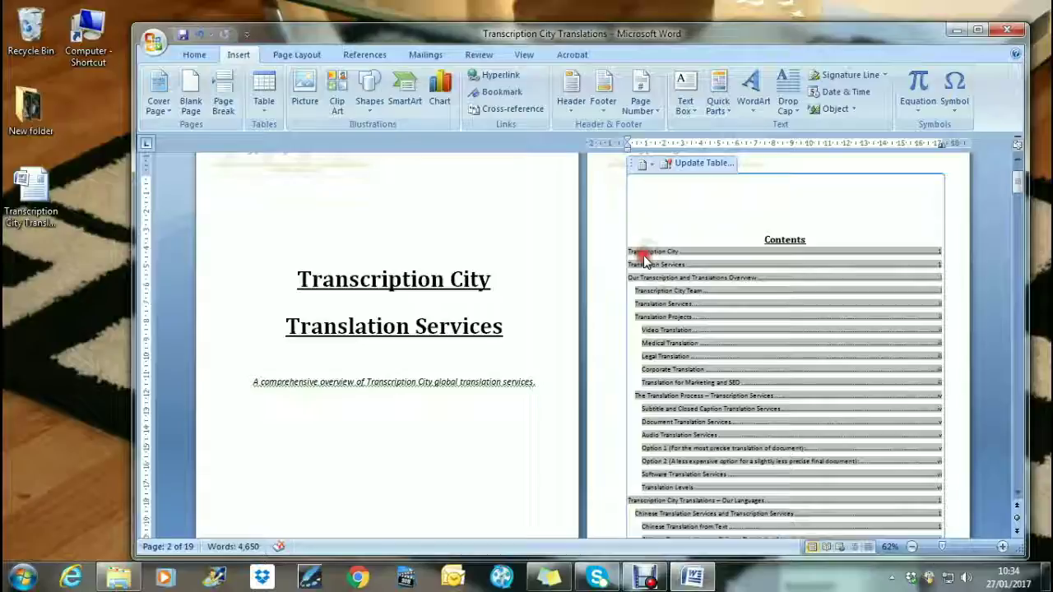
left_click(424, 316)
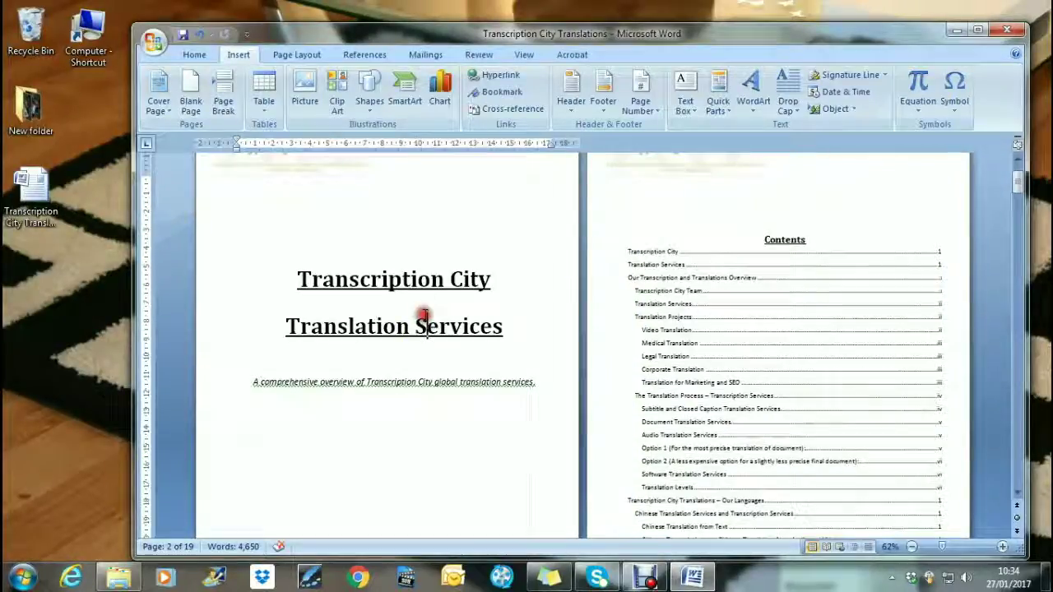
left_click(199, 53)
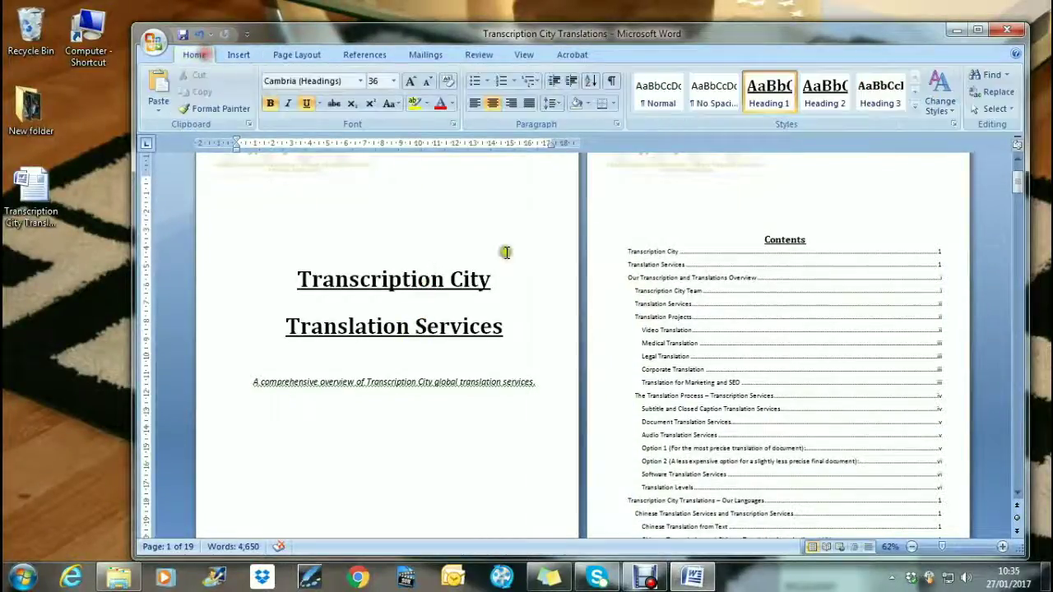
left_click_drag(473, 327, 289, 266)
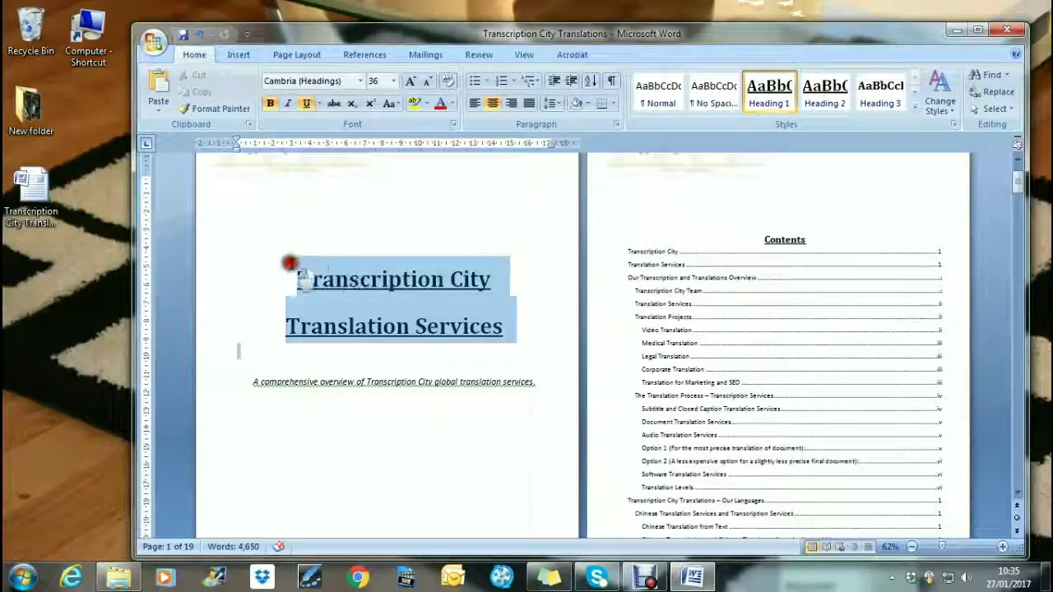
left_click(656, 89)
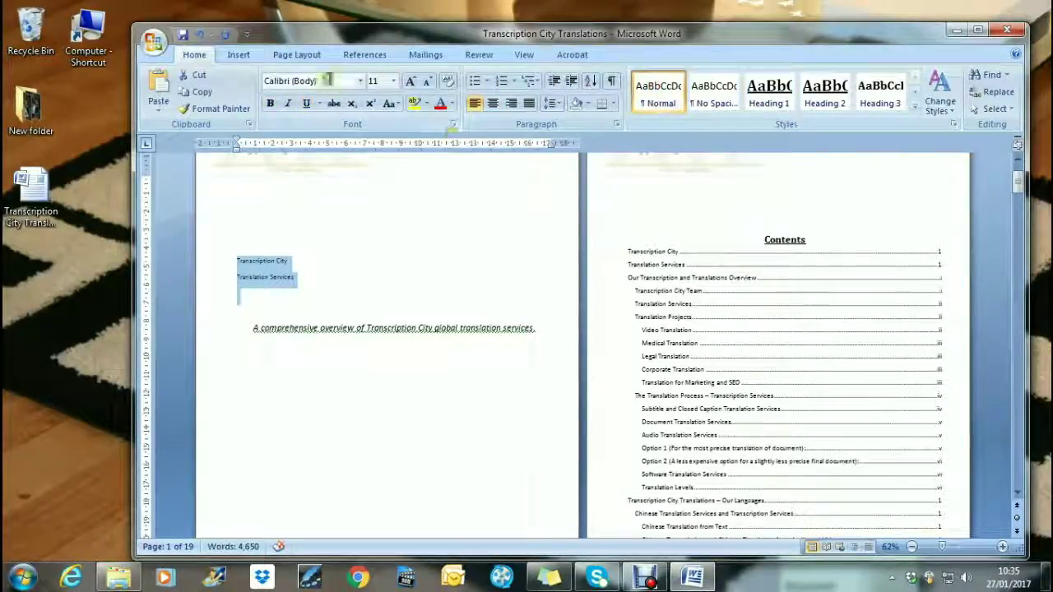
Step: Format the cover title as 48 pt Cambria (Headings) and centre it
left_click(393, 80)
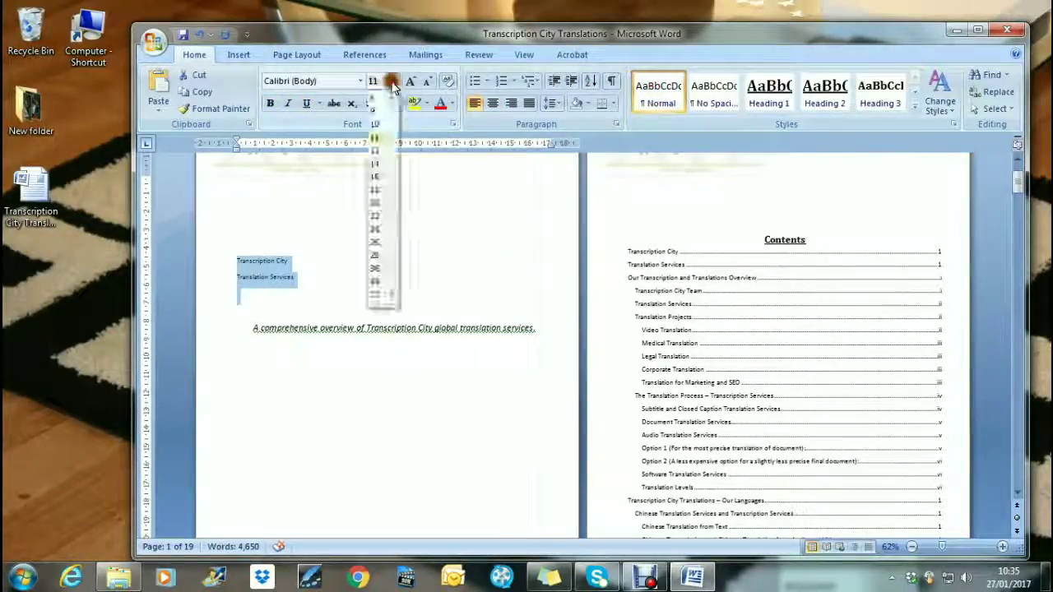
left_click(377, 280)
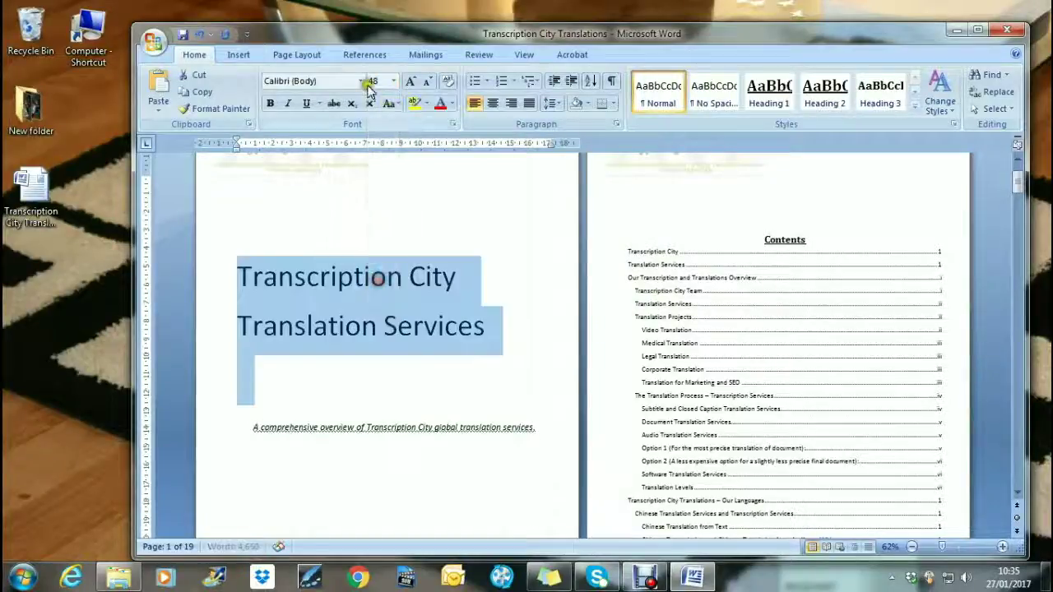
left_click(359, 81)
left_click(328, 124)
left_click(492, 103)
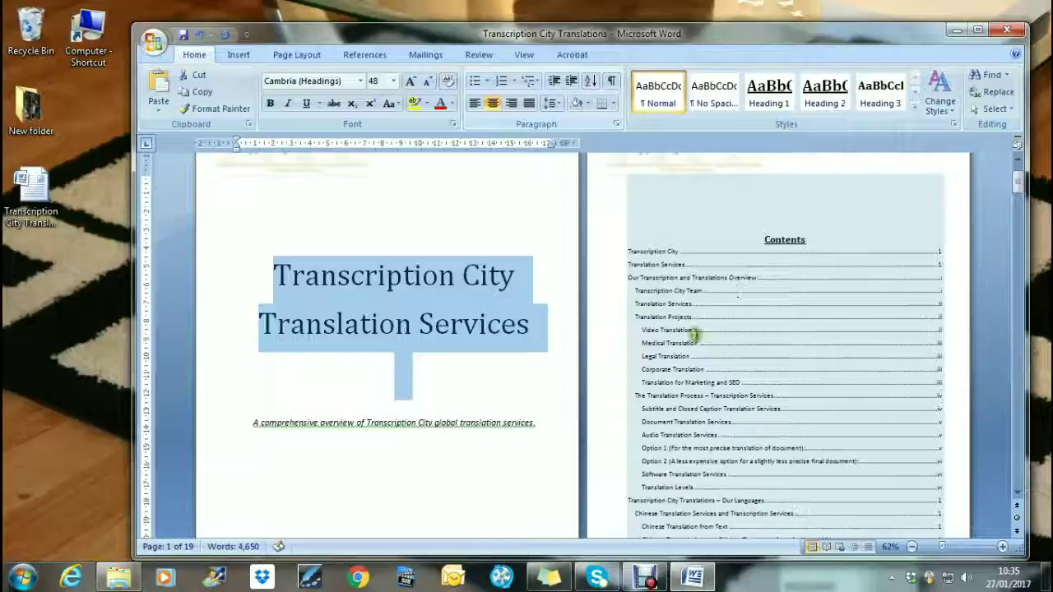
Step: Update the entire table of contents again to drop the cover title entries
left_click(774, 332)
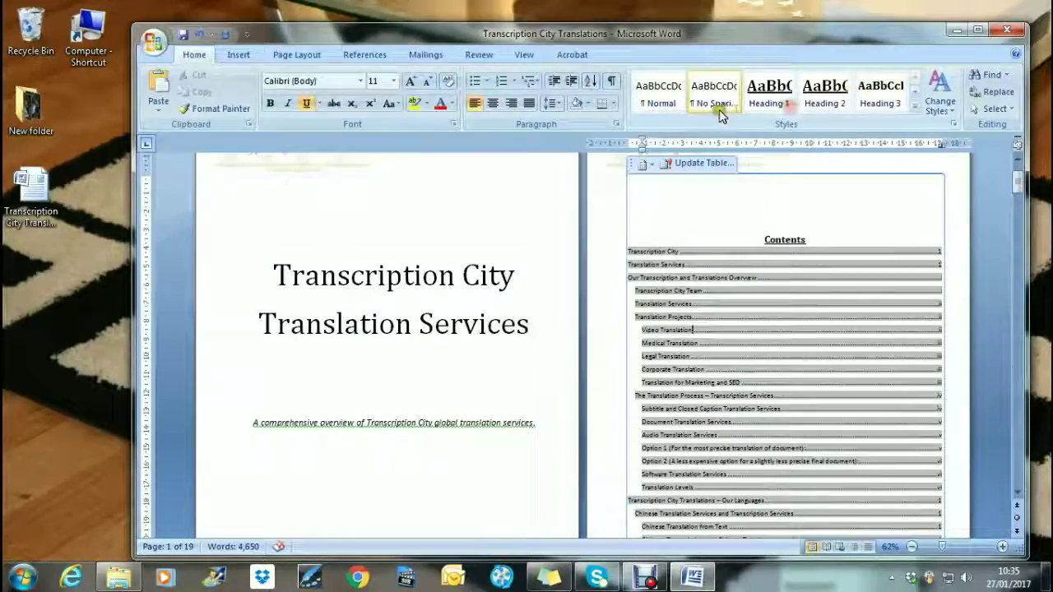
left_click(701, 163)
left_click(568, 297)
left_click(583, 320)
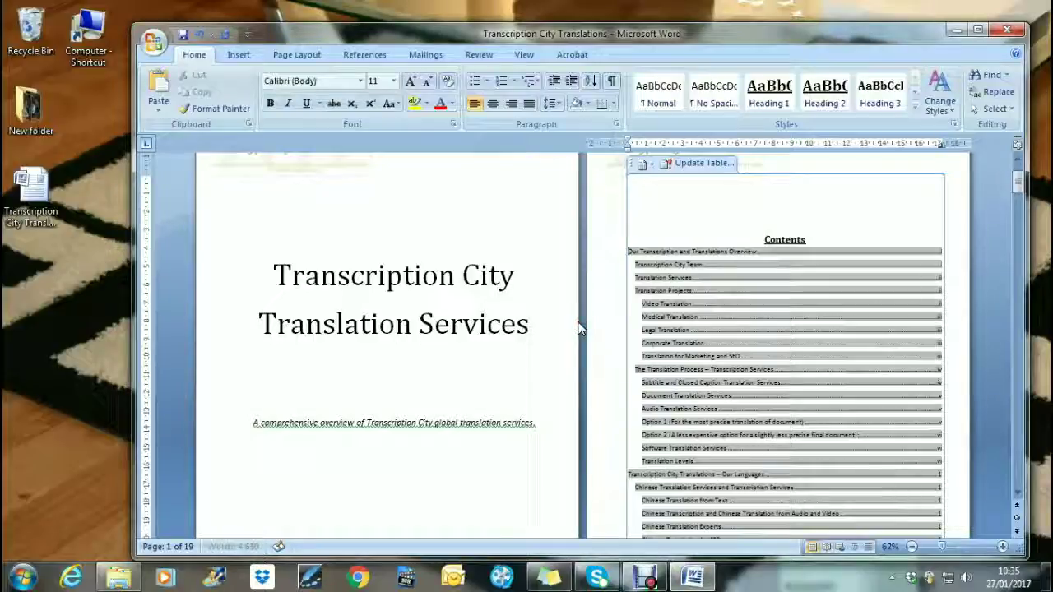
left_click(815, 278)
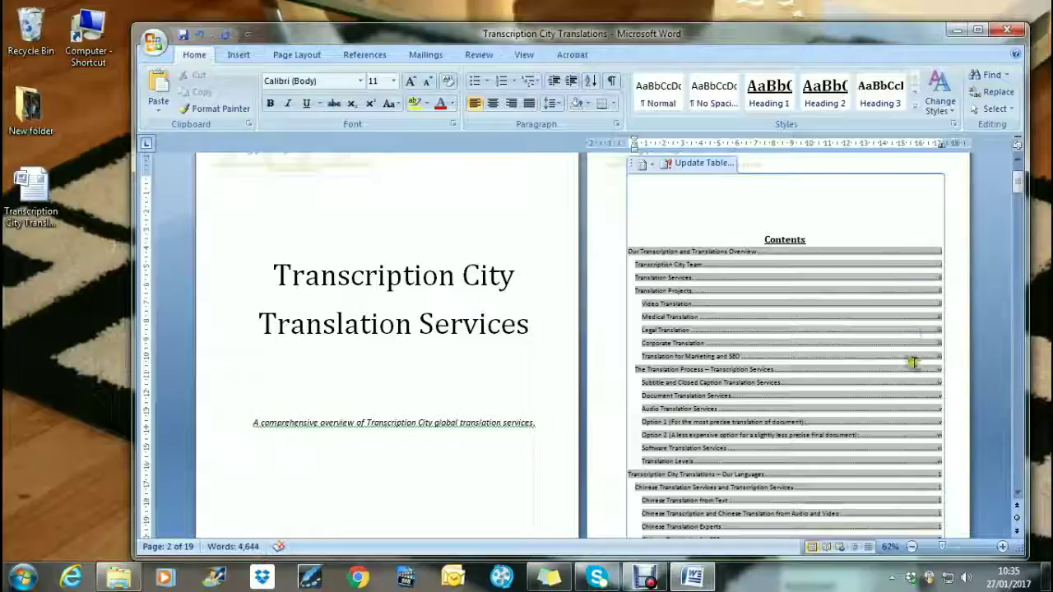
Step: Examine the contents page numbers from Translation Levels and Our Languages through to the Italian entries
left_click_drag(925, 459, 945, 469)
left_click(945, 465)
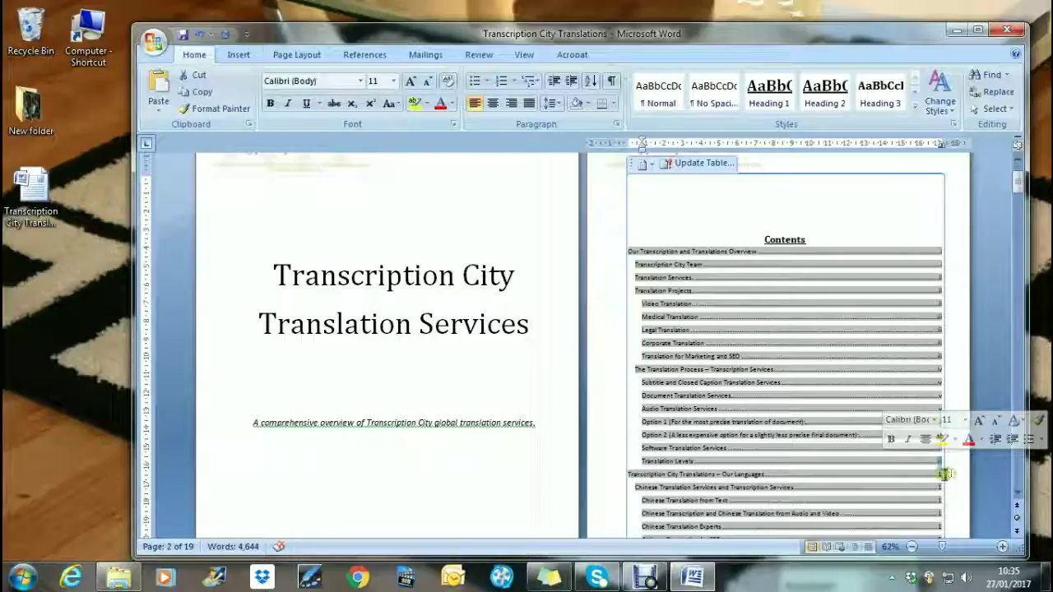
scroll(943, 468, "down", 2)
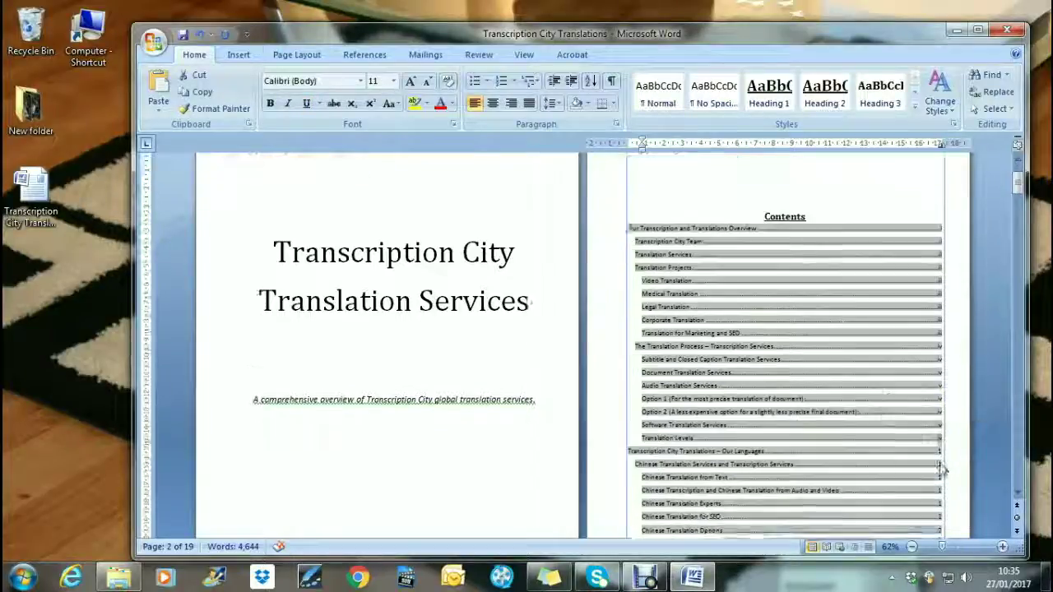
left_click_drag(659, 382, 767, 381)
scroll(761, 382, "down", 3)
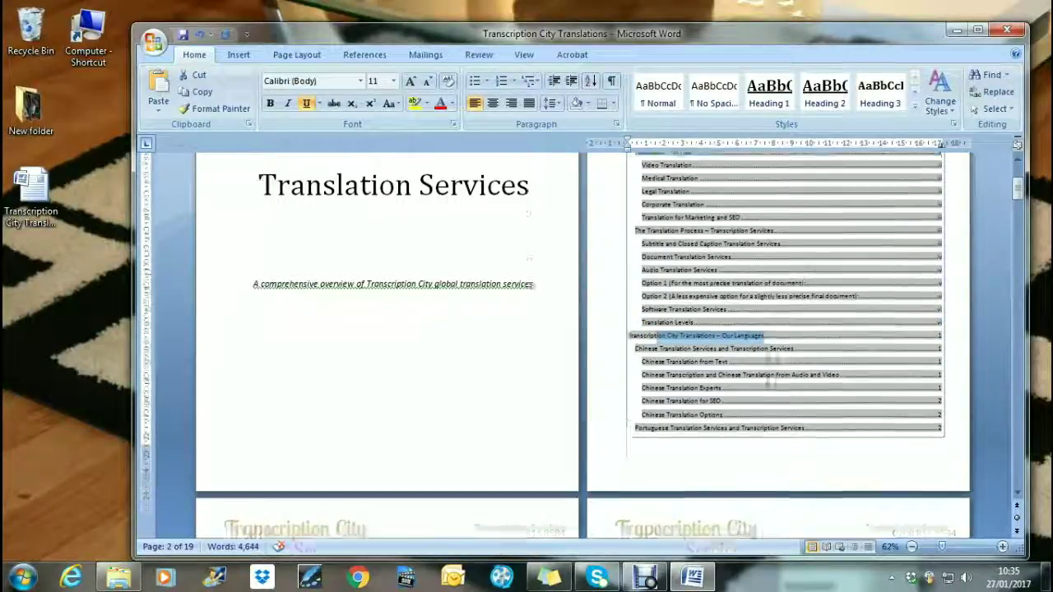
left_click_drag(712, 243, 641, 256)
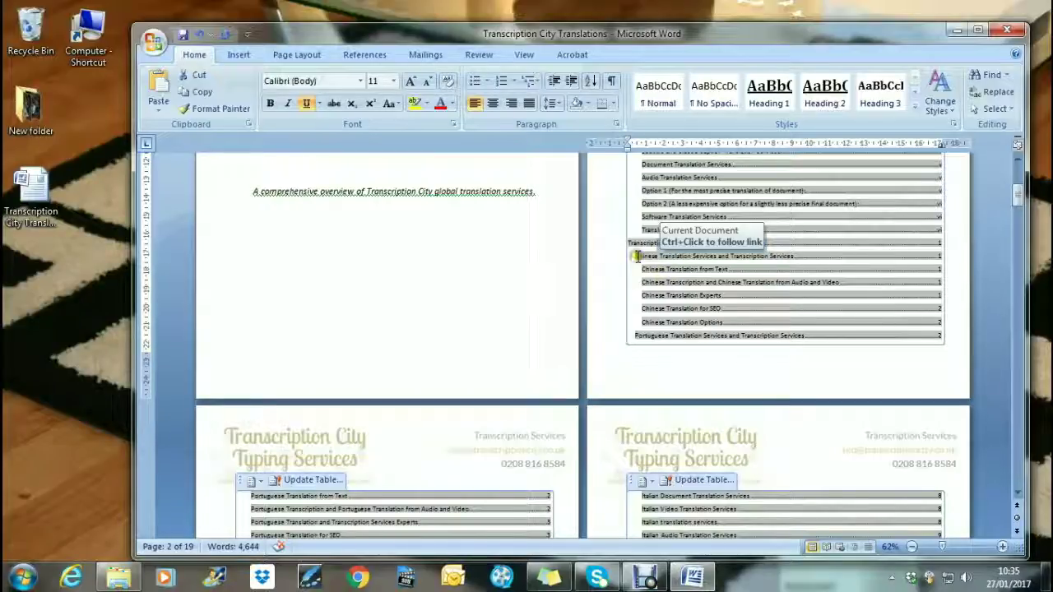
scroll(638, 257, "down", 2)
scroll(638, 258, "down", 2)
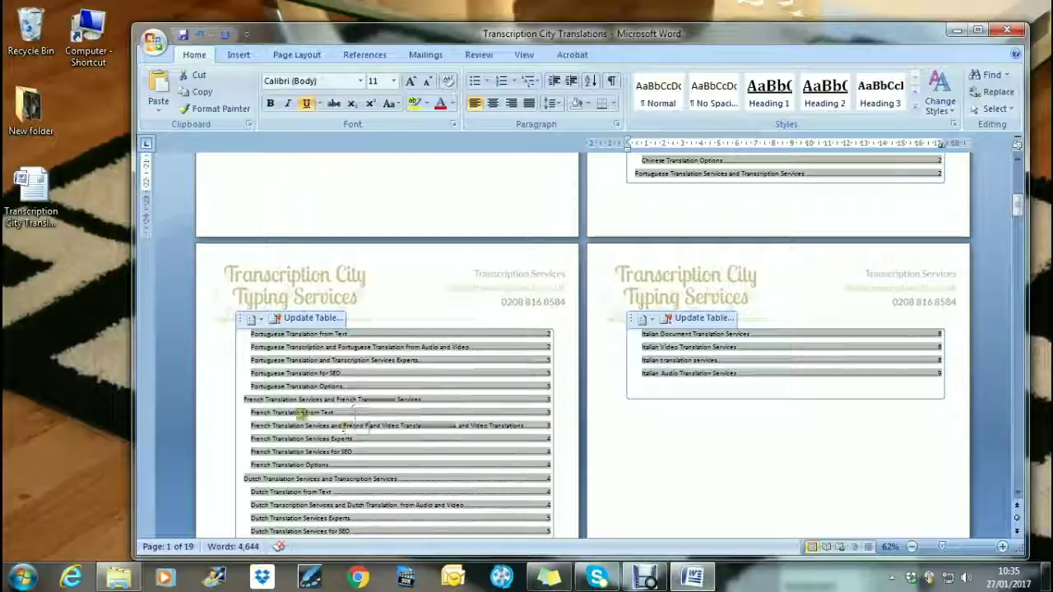
scroll(376, 529, "down", 1)
scroll(362, 510, "down", 1)
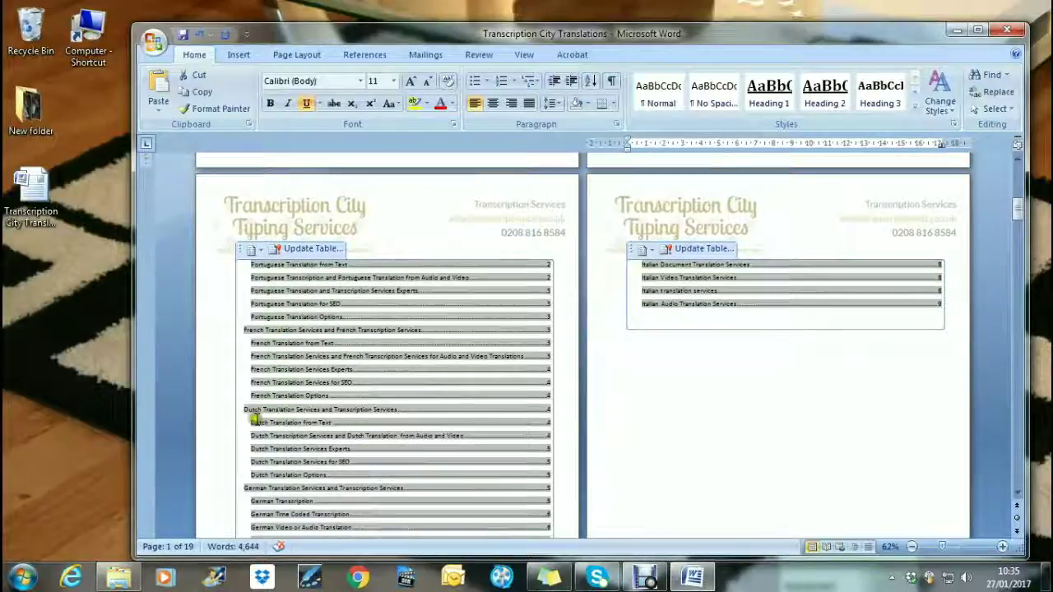
scroll(288, 485, "down", 1)
scroll(295, 491, "down", 3)
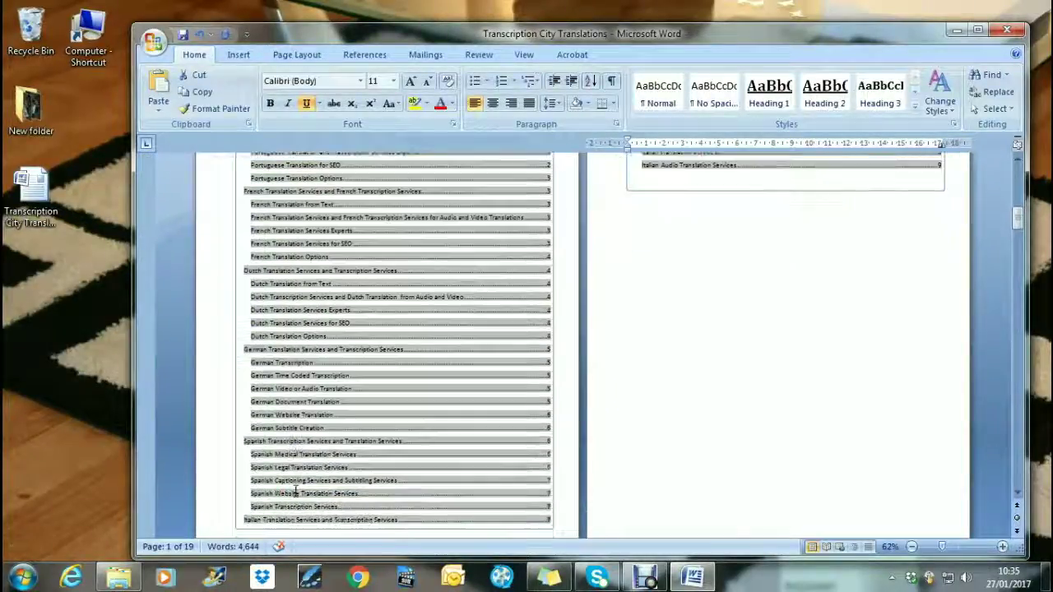
Step: Follow the contents link to "French Translation Services and French Transcription Services" and check the page number in its footer
scroll(329, 493, "up", 2)
scroll(350, 487, "up", 1)
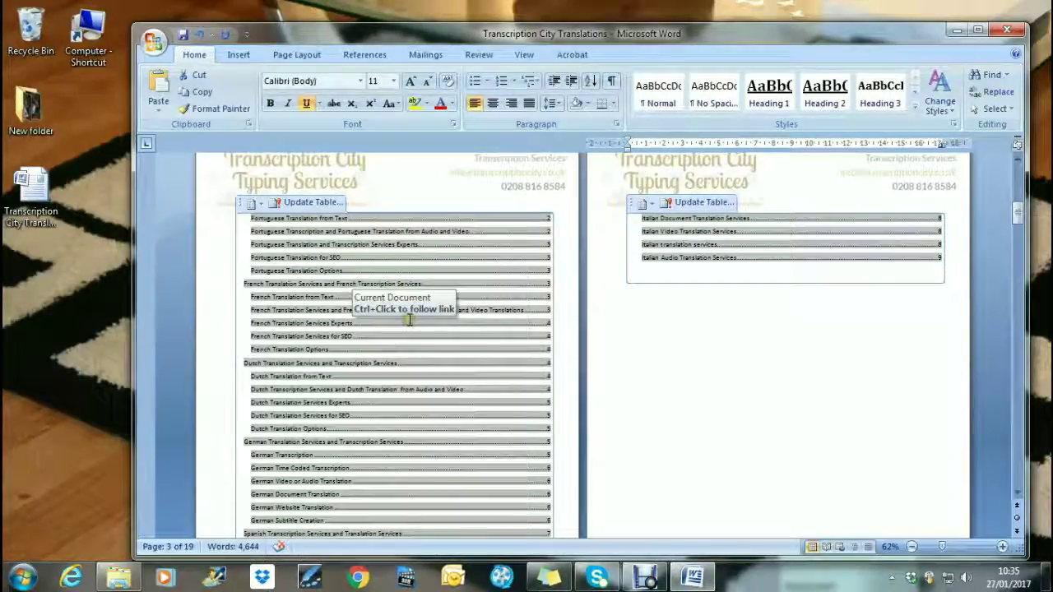
left_click(303, 289, "ctrl")
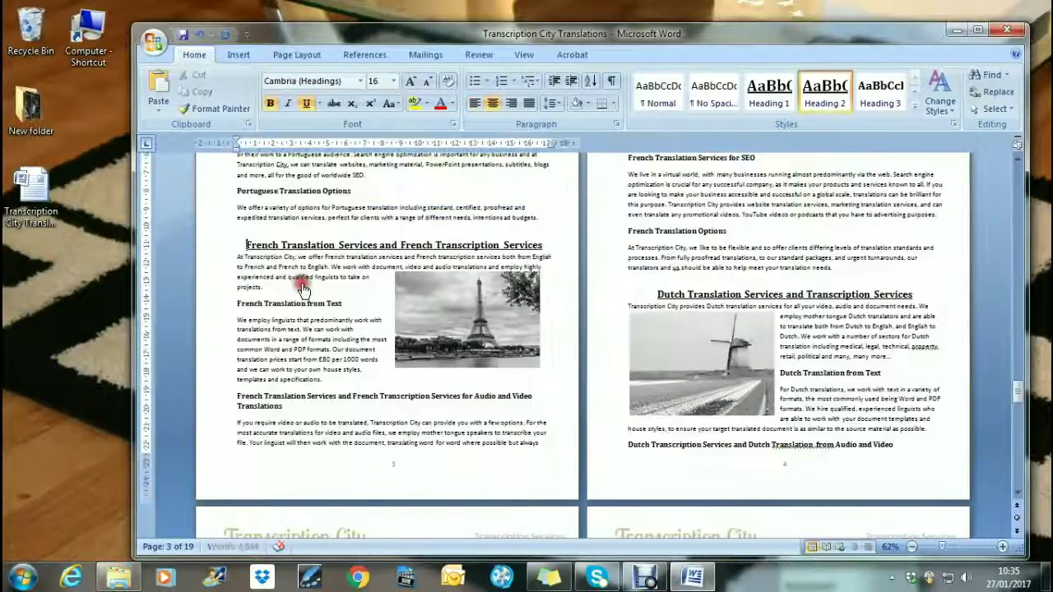
scroll(743, 372, "down", 1)
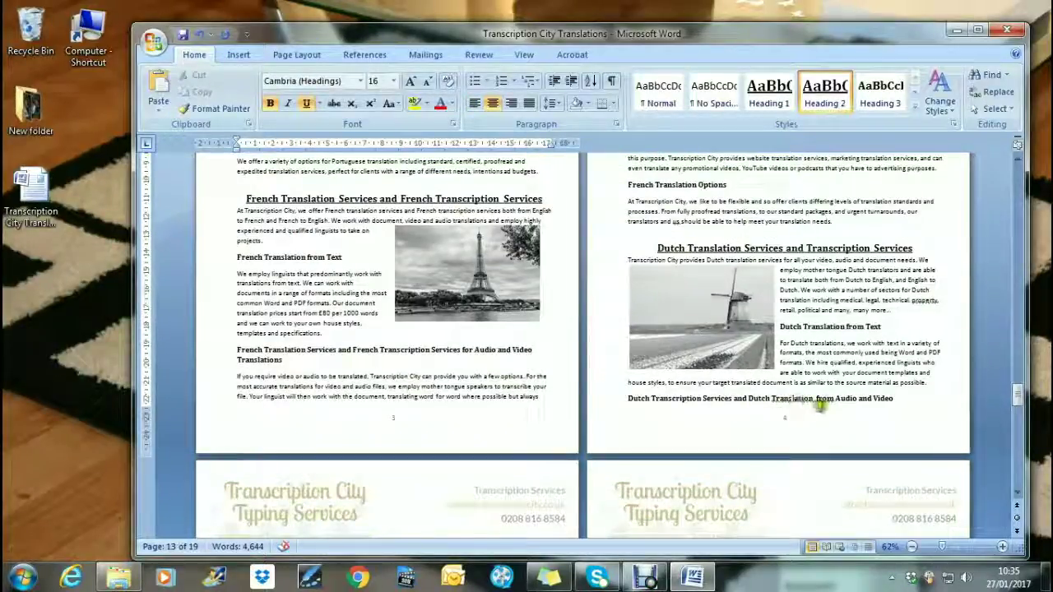